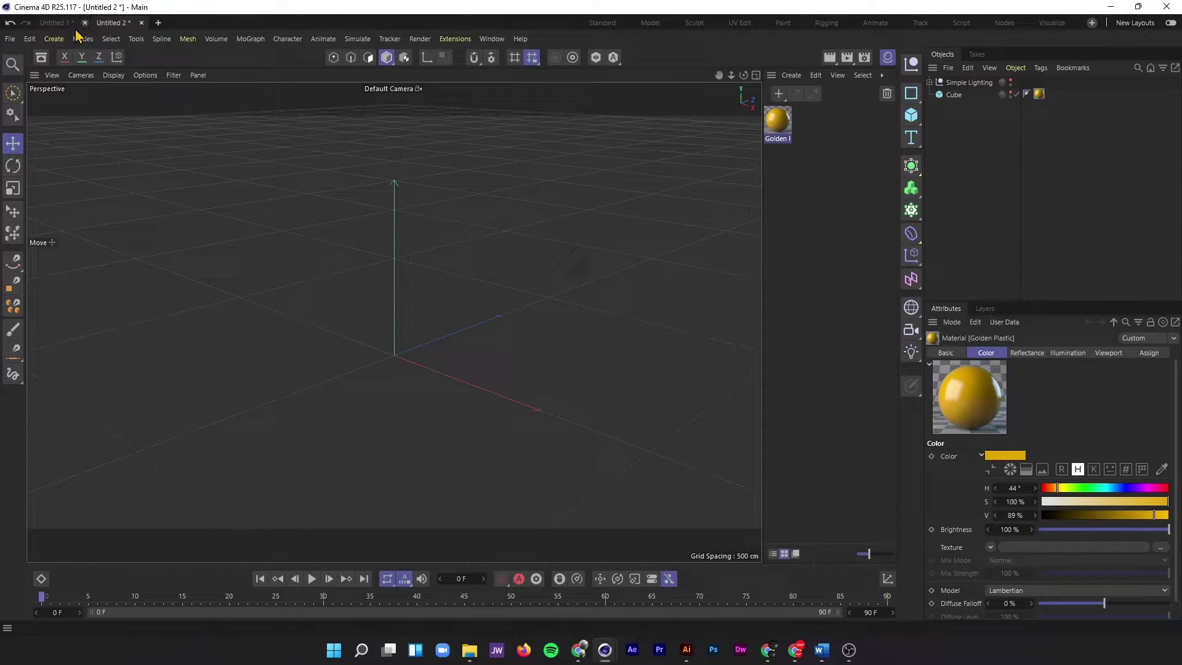
Review the finished scene in Untitled 1, then inspect the Cube and Simple Lighting objects in Untitled 2.
{"action": "left_click", "coordinate": [53, 23]}
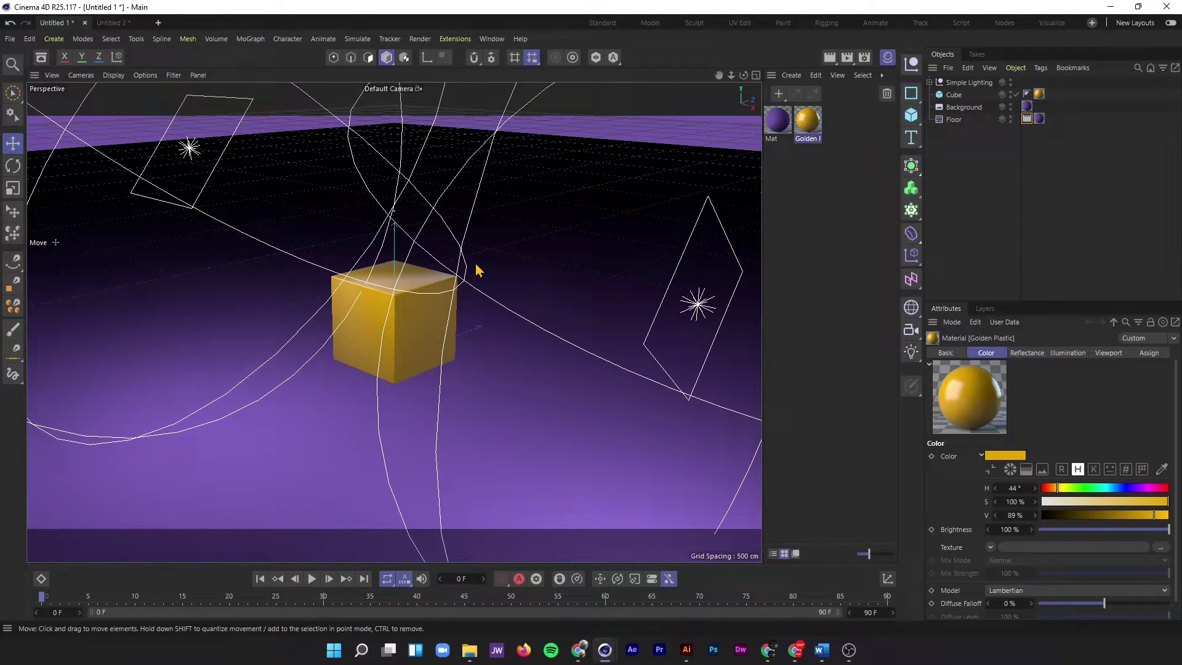
{"action": "left_click", "coordinate": [114, 23]}
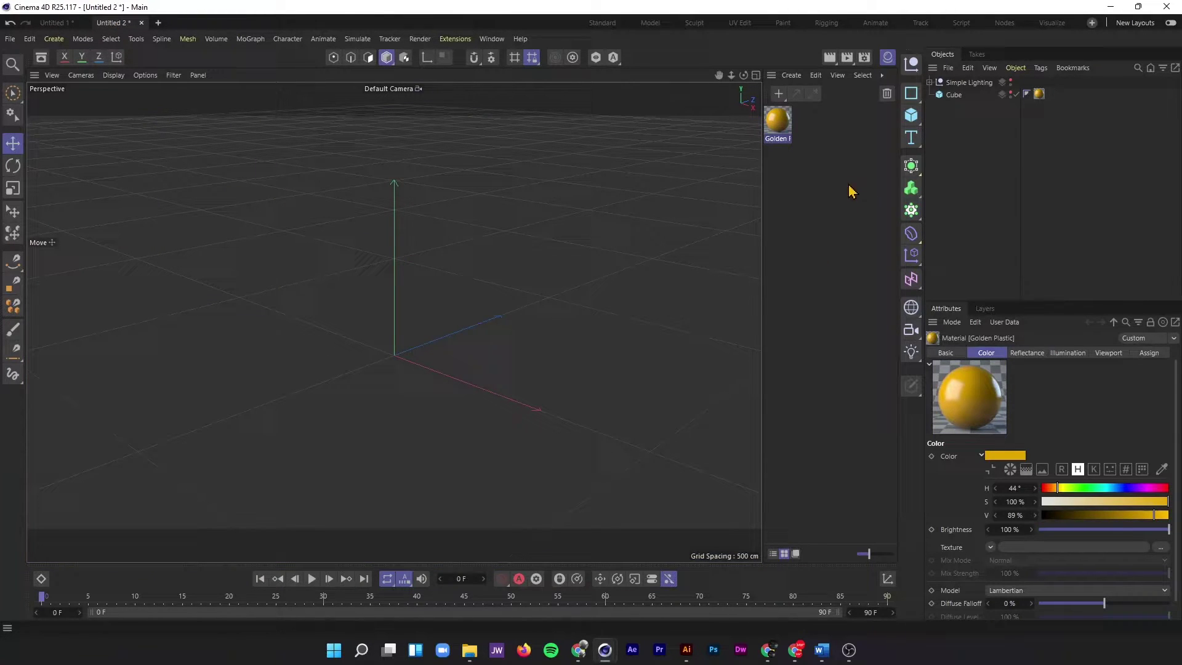
{"action": "left_click", "coordinate": [958, 96]}
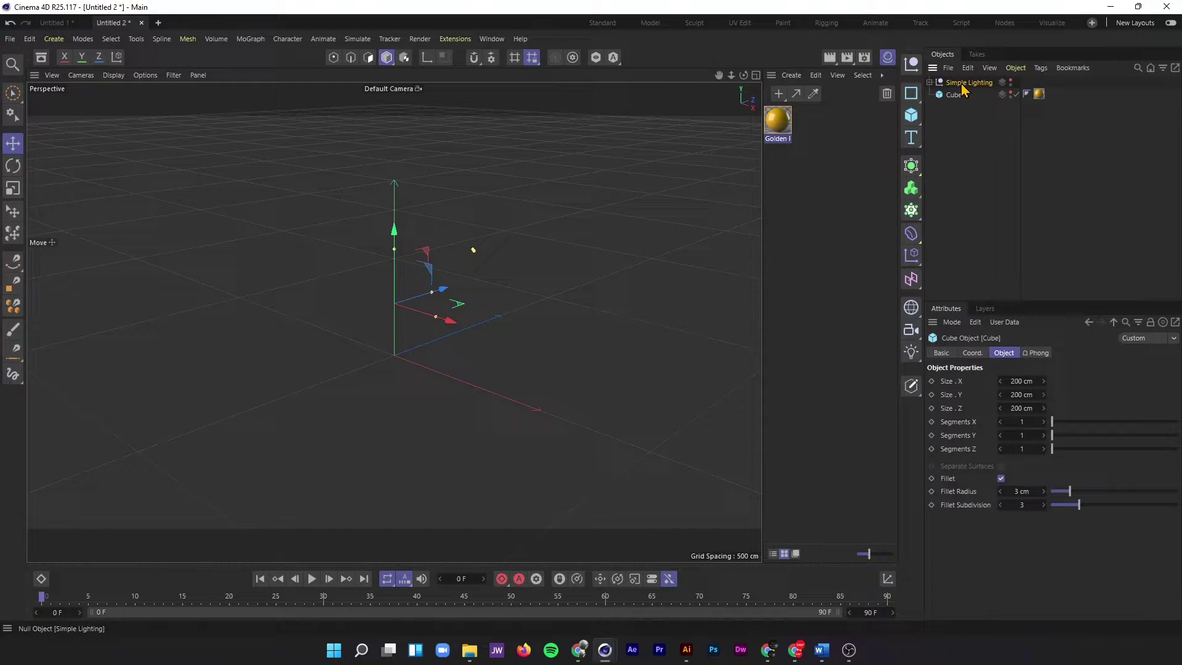
{"action": "left_click", "coordinate": [963, 84]}
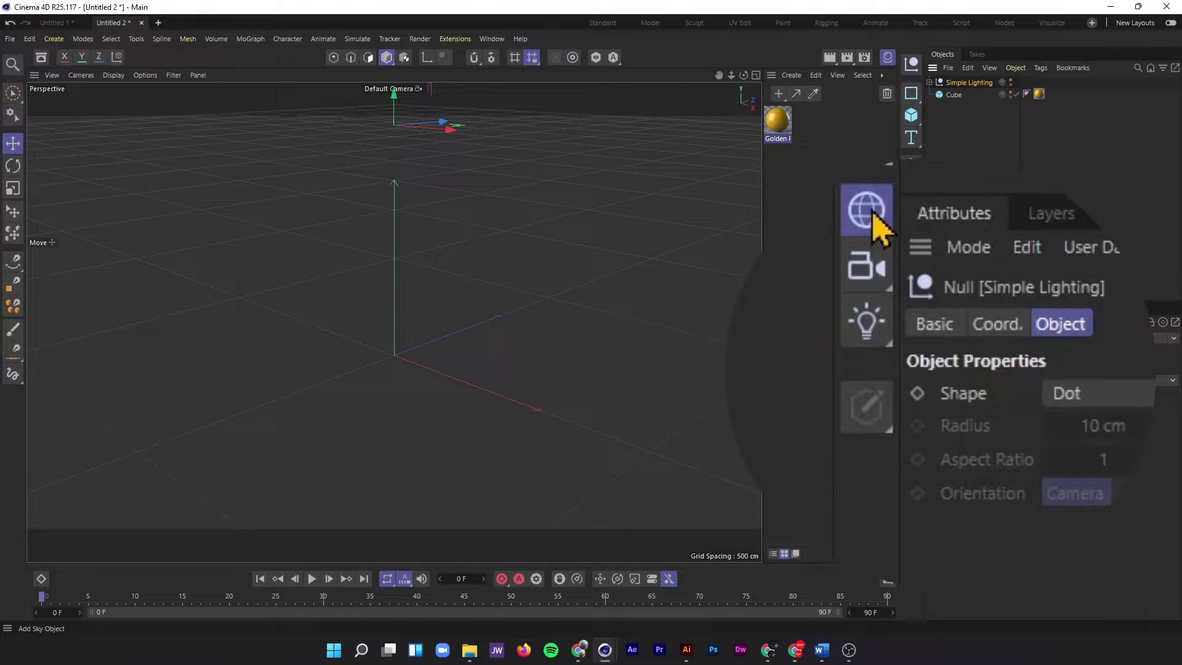
Add a Floor object and a Background object to the Untitled 2 scene.
{"action": "left_click_drag", "start_coordinate": [874, 214], "coordinate": [1010, 313]}
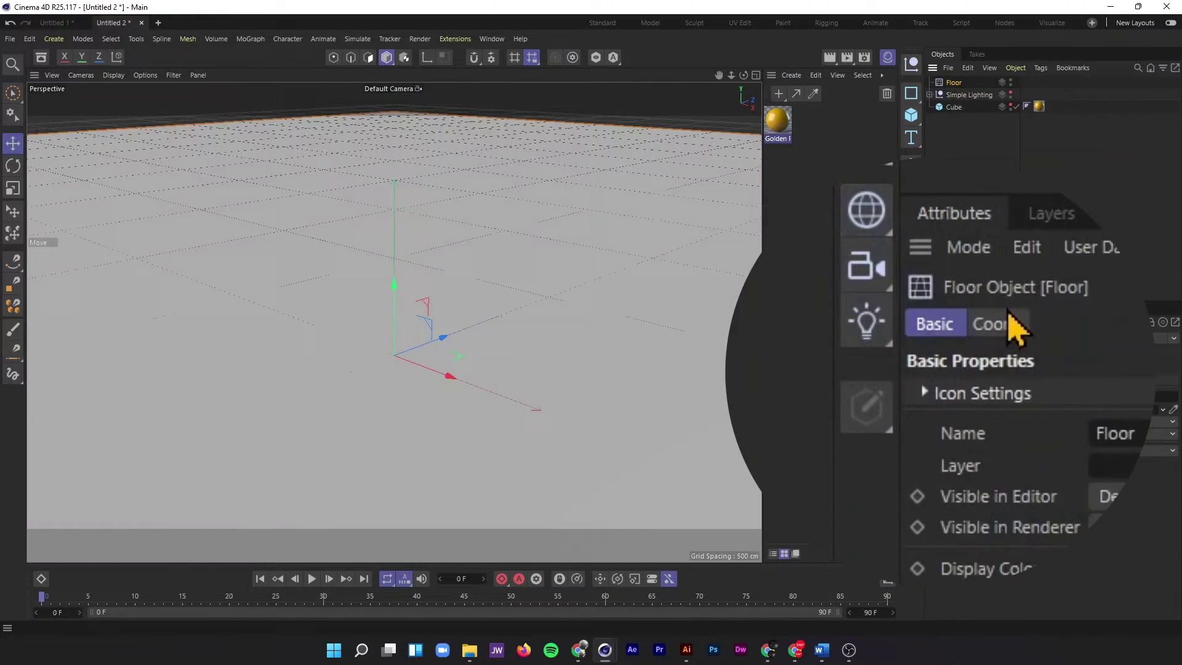
{"action": "left_click_drag", "start_coordinate": [866, 219], "coordinate": [1019, 434]}
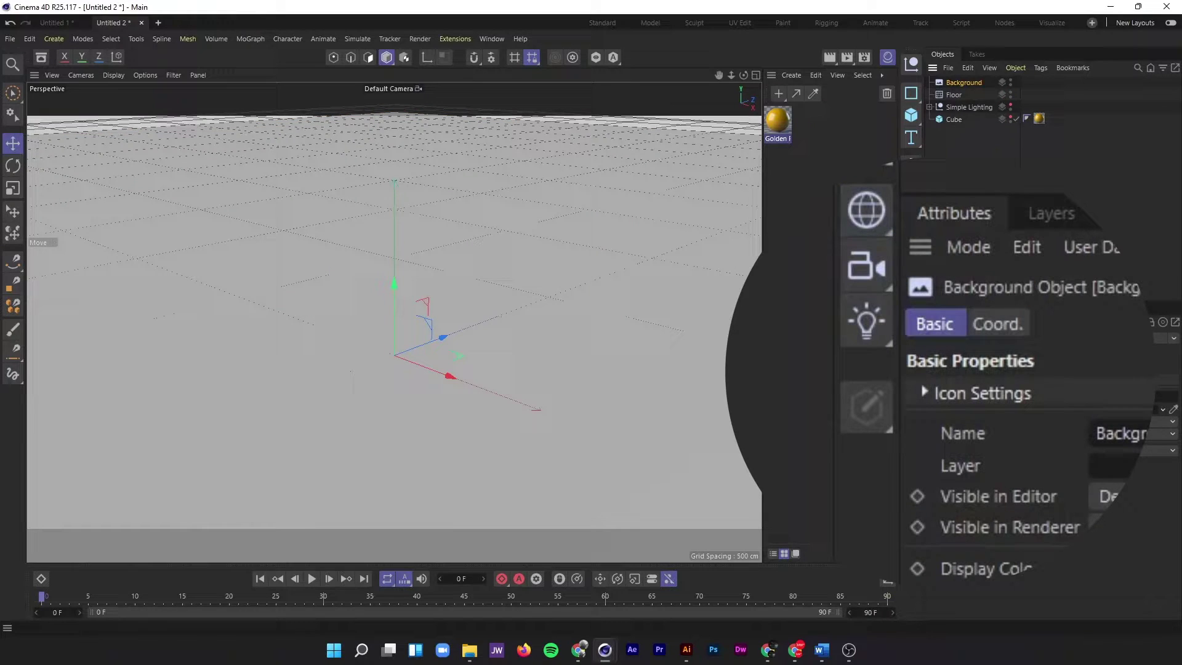
{"action": "left_click", "coordinate": [955, 94]}
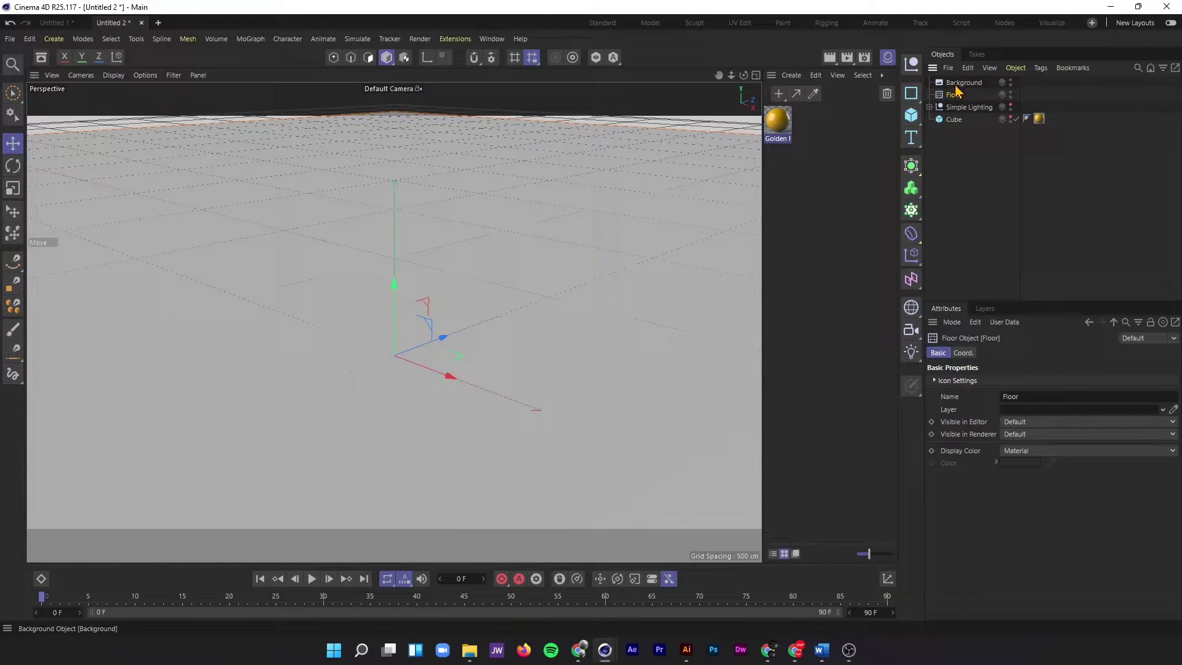
Create a new material and disable its Reflectance channel in the Material Editor.
{"action": "double_click", "coordinate": [842, 162]}
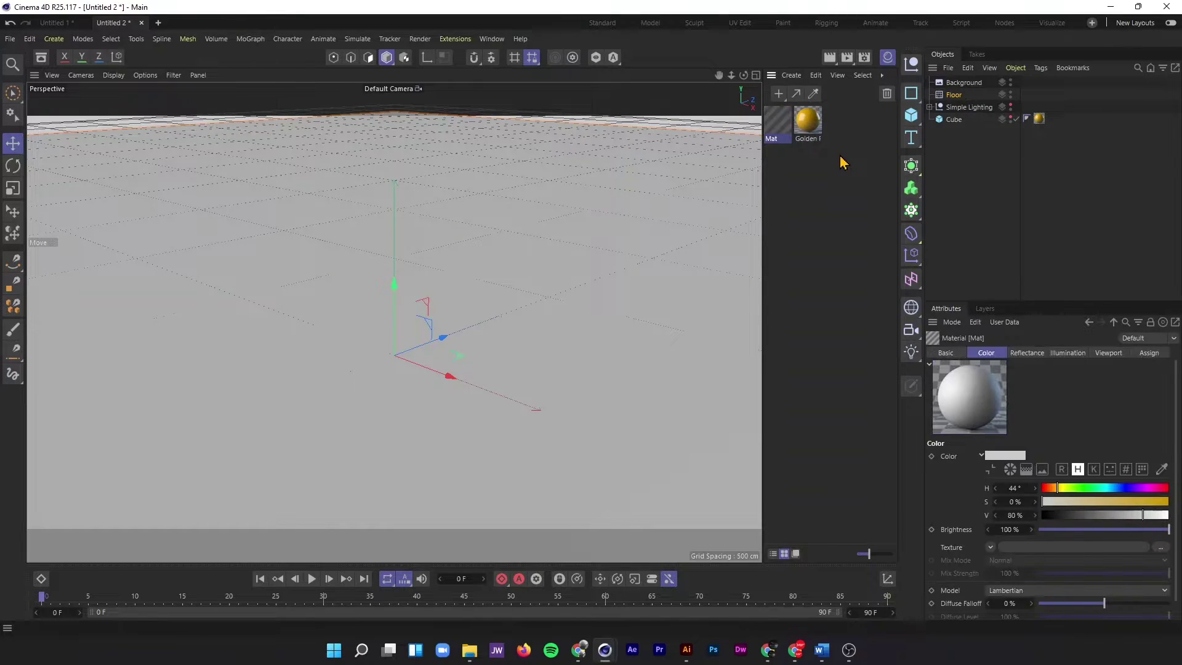
{"action": "double_click", "coordinate": [779, 123]}
{"action": "left_click_drag", "start_coordinate": [904, 120], "coordinate": [463, 106]}
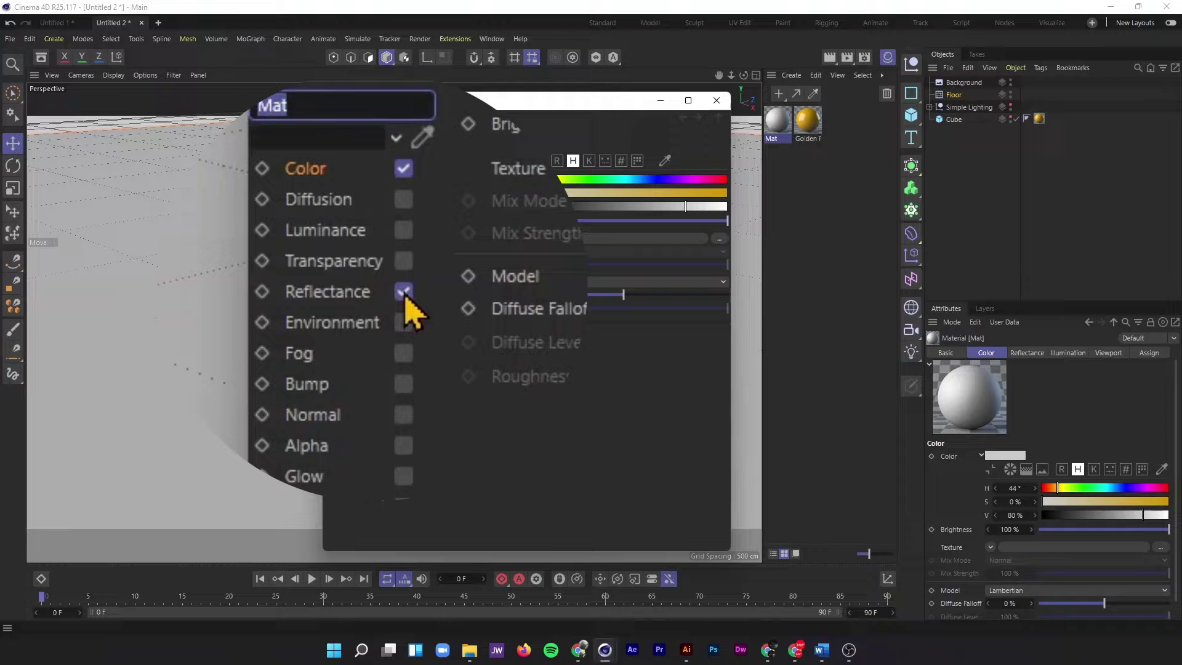
{"action": "left_click", "coordinate": [404, 292]}
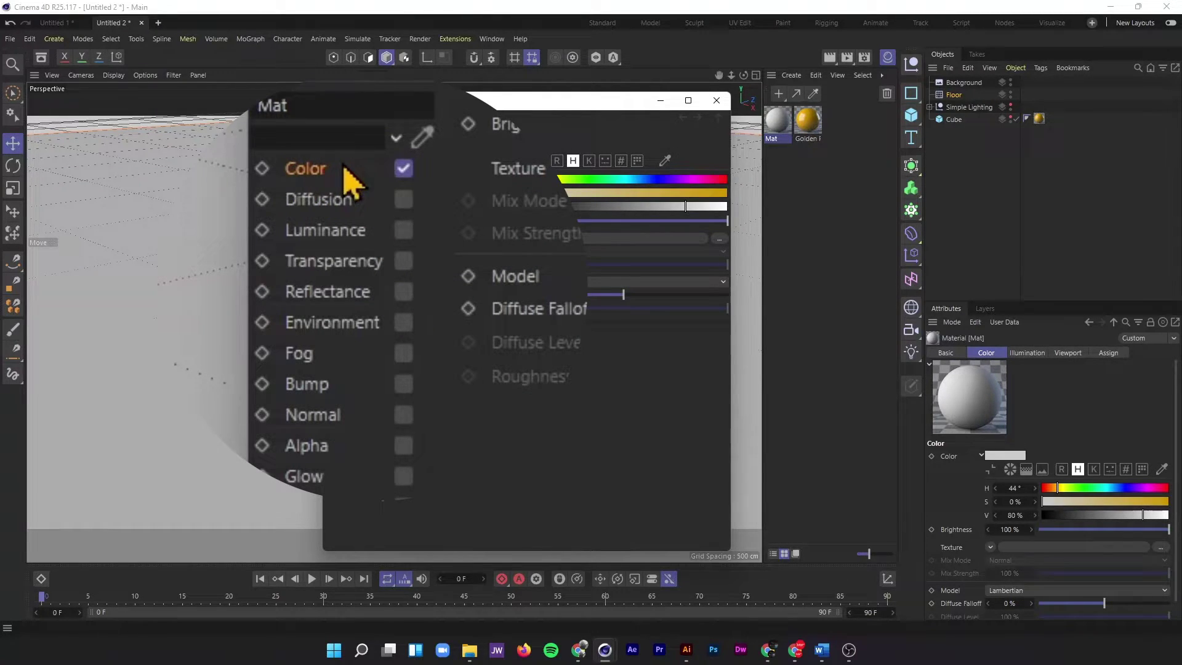
Add a Gradient texture to the material's Color channel and set the gradient type to 2D - V.
{"action": "left_click", "coordinate": [464, 234]}
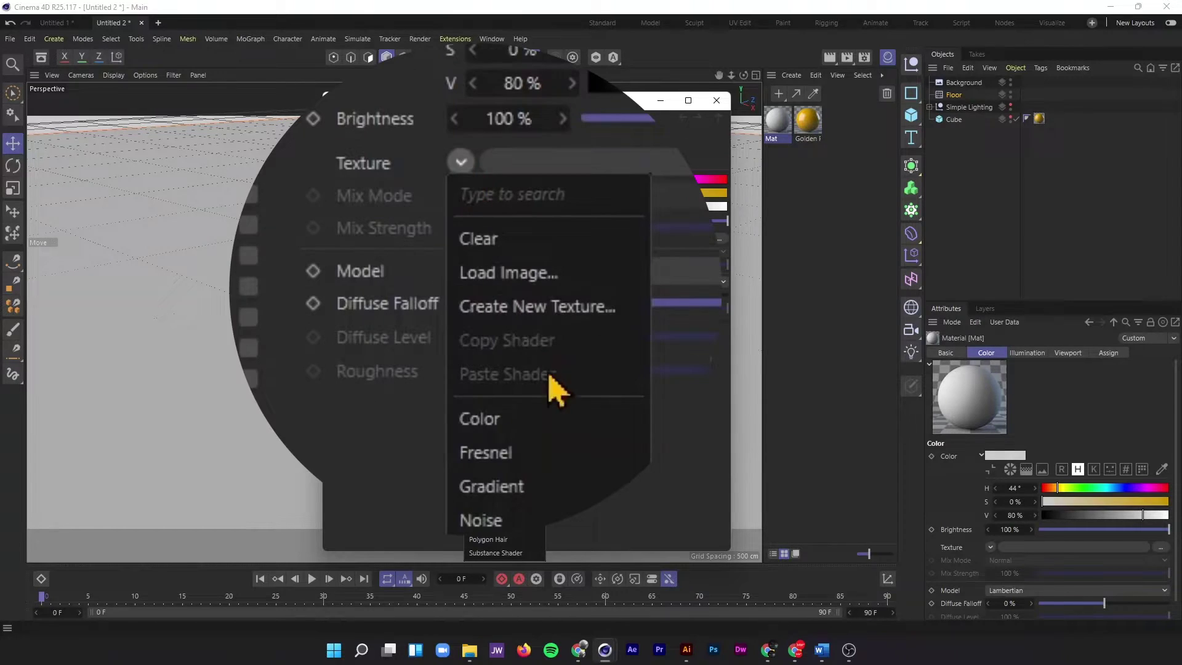
{"action": "left_click", "coordinate": [558, 486]}
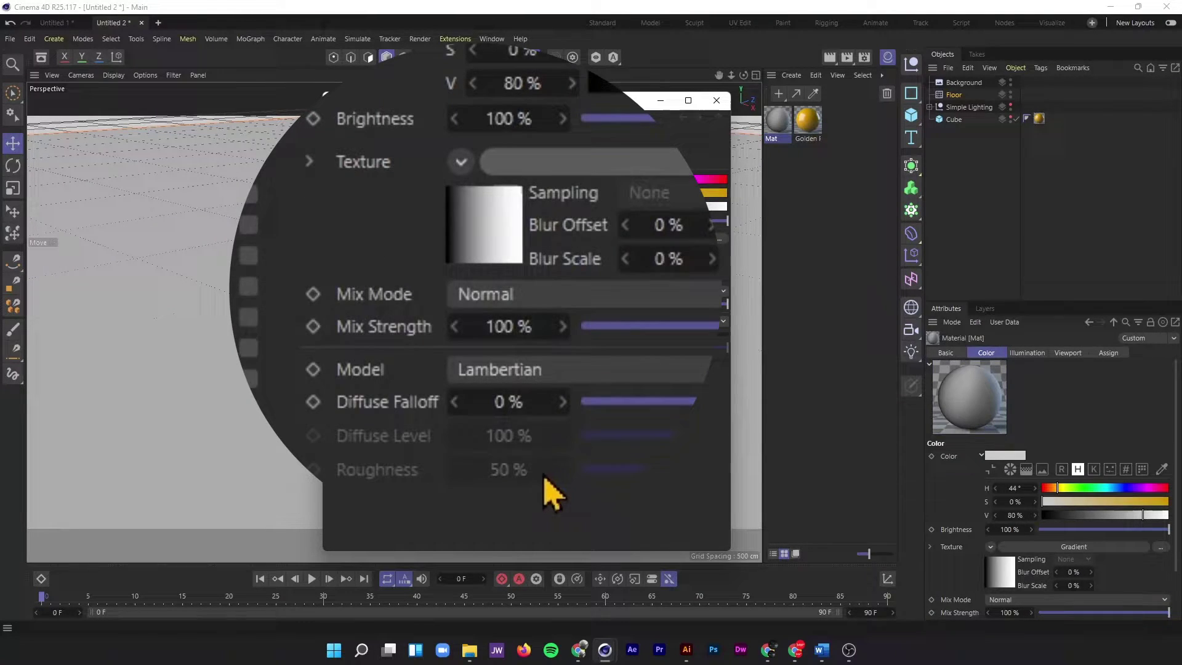
{"action": "left_click", "coordinate": [481, 271]}
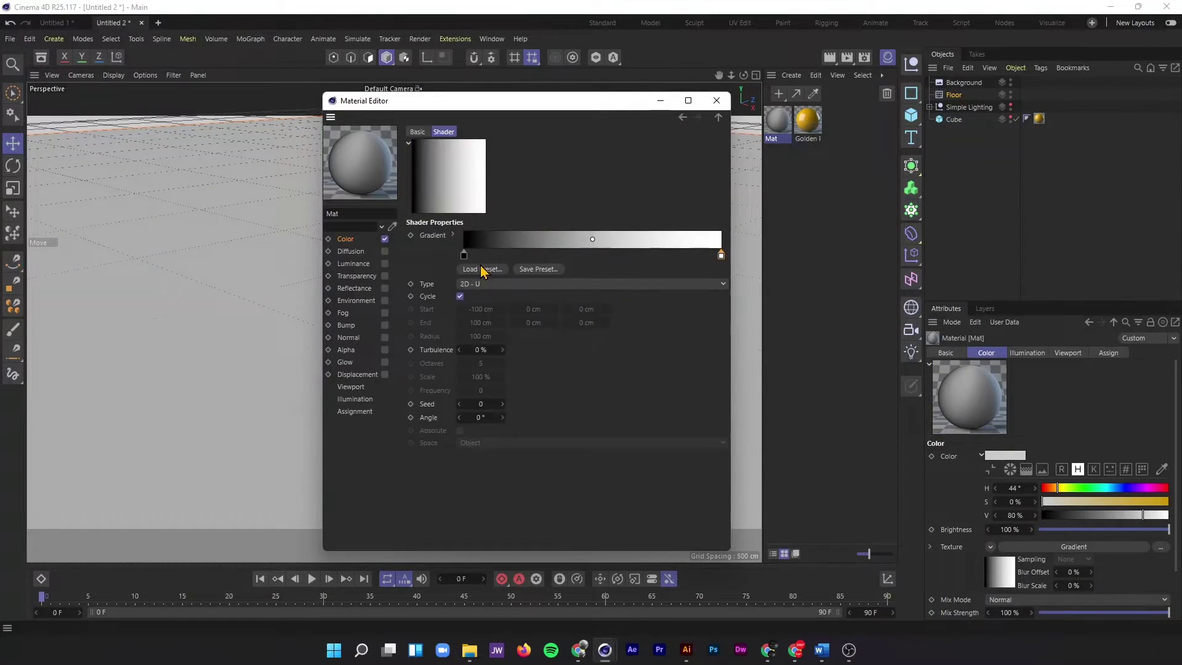
{"action": "left_click", "coordinate": [475, 270]}
{"action": "left_click", "coordinate": [756, 227]}
{"action": "left_click", "coordinate": [498, 284]}
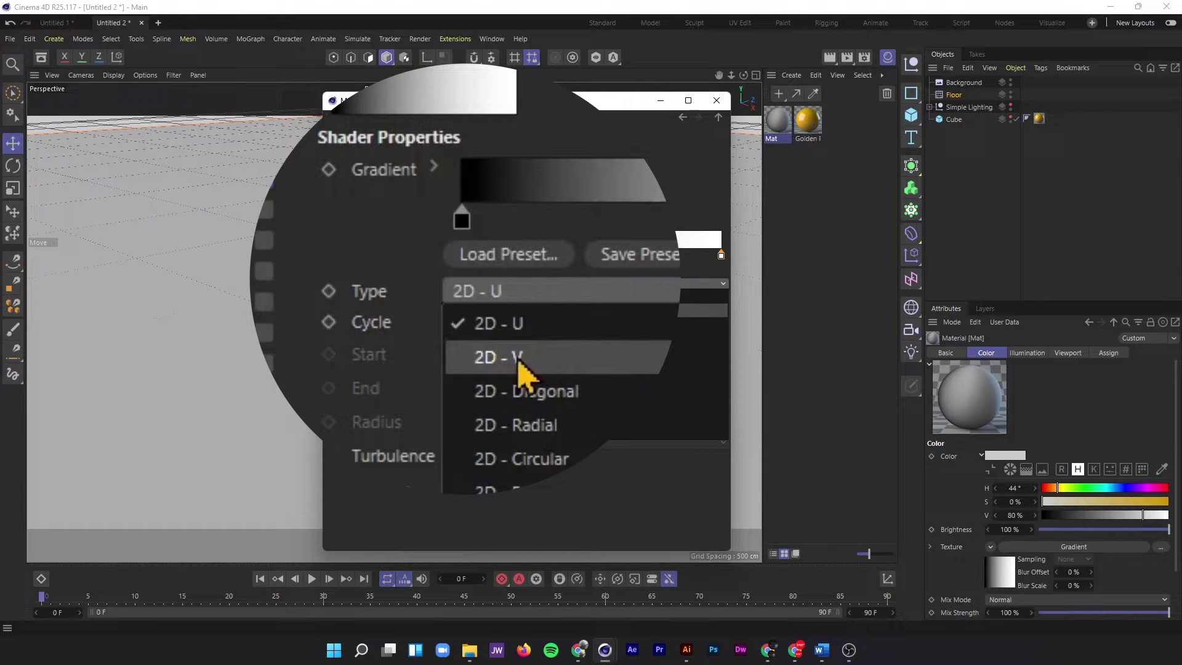
{"action": "left_click", "coordinate": [549, 360]}
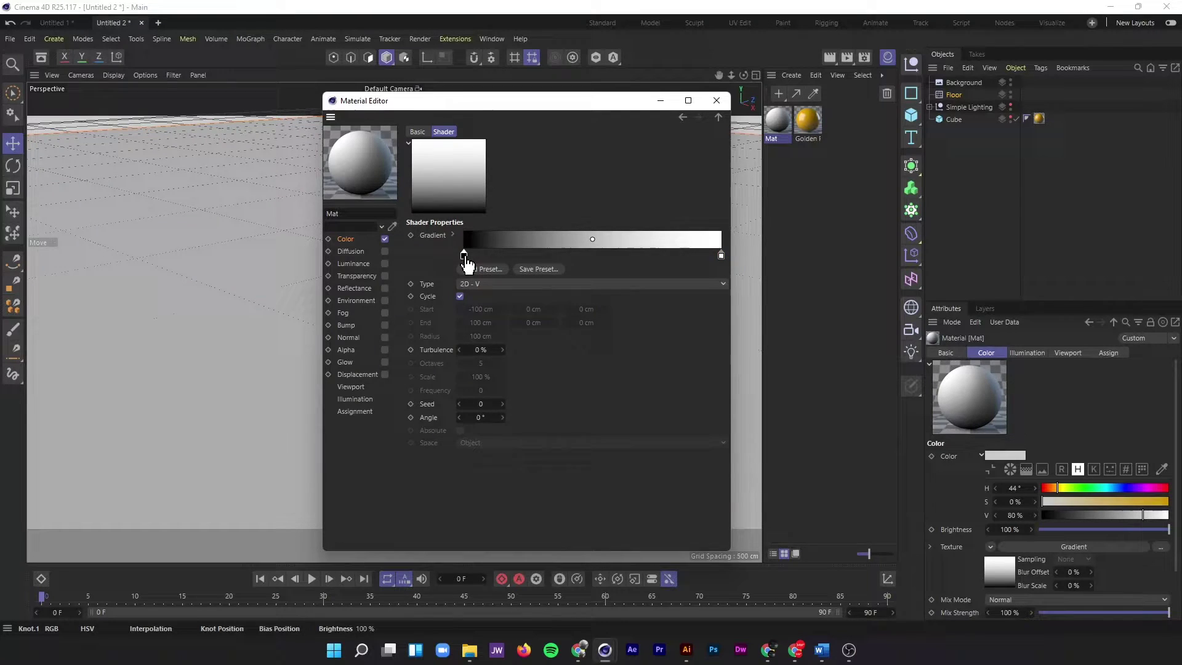
Set the gradient's black knot to purple with H 260°, S 50% and V 75%.
{"action": "double_click", "coordinate": [465, 256]}
{"action": "left_click_drag", "start_coordinate": [498, 290], "coordinate": [531, 239]}
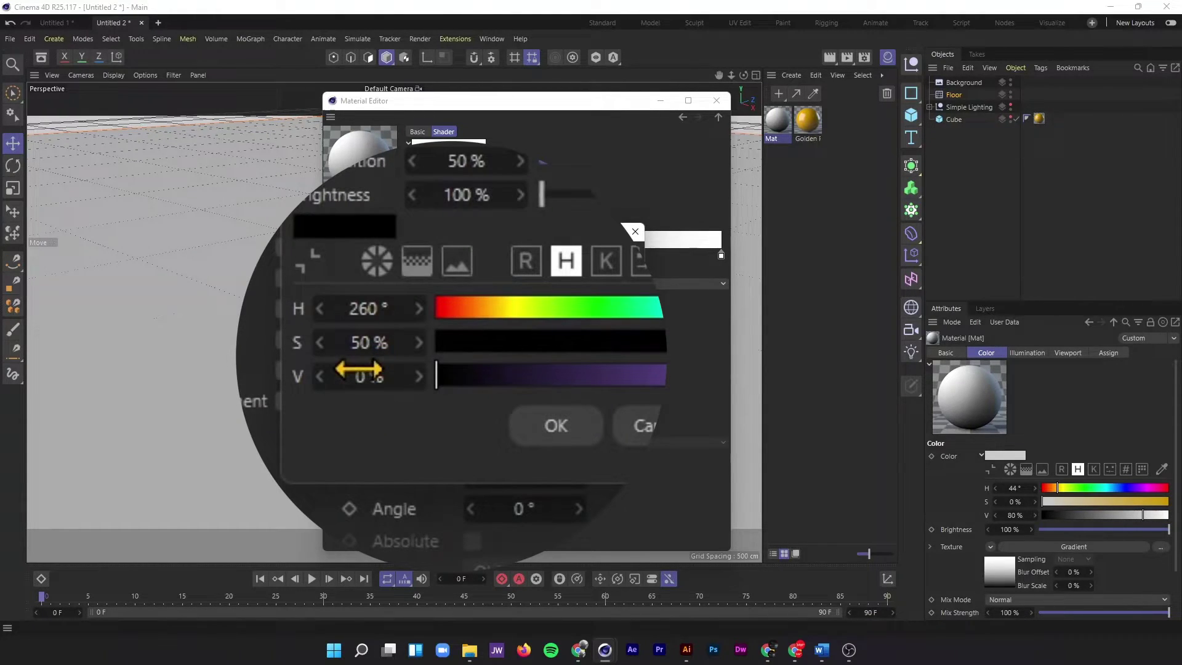
{"action": "left_click", "coordinate": [416, 364]}
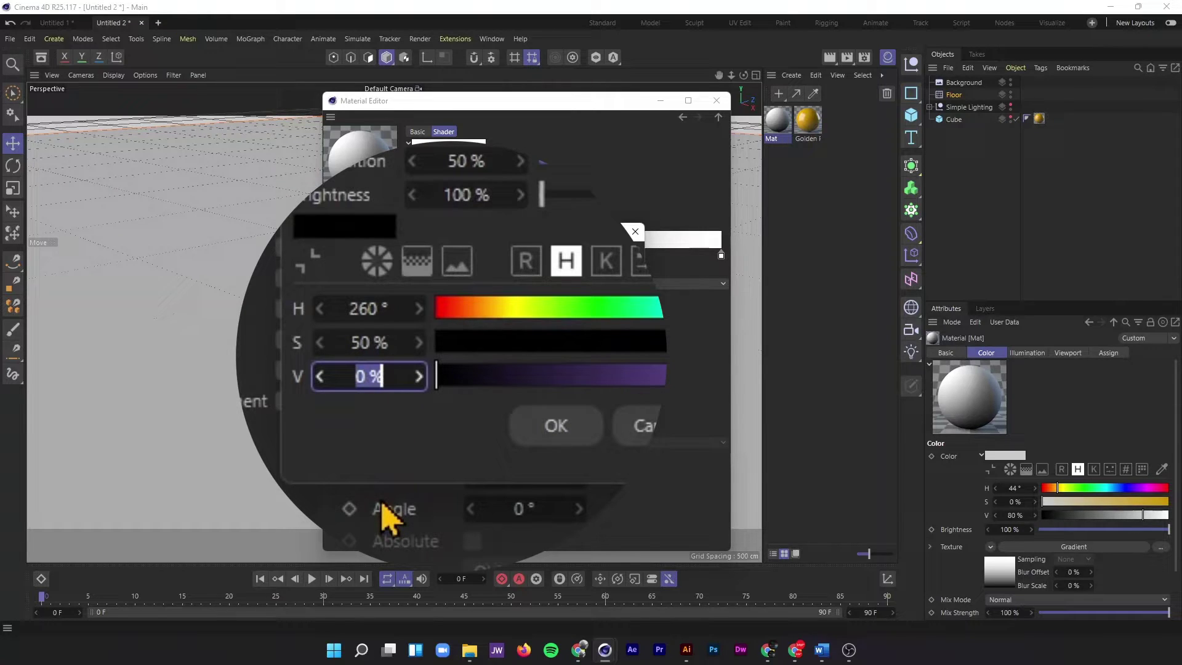
{"action": "type", "text": "75"}
{"action": "left_click", "coordinate": [556, 426]}
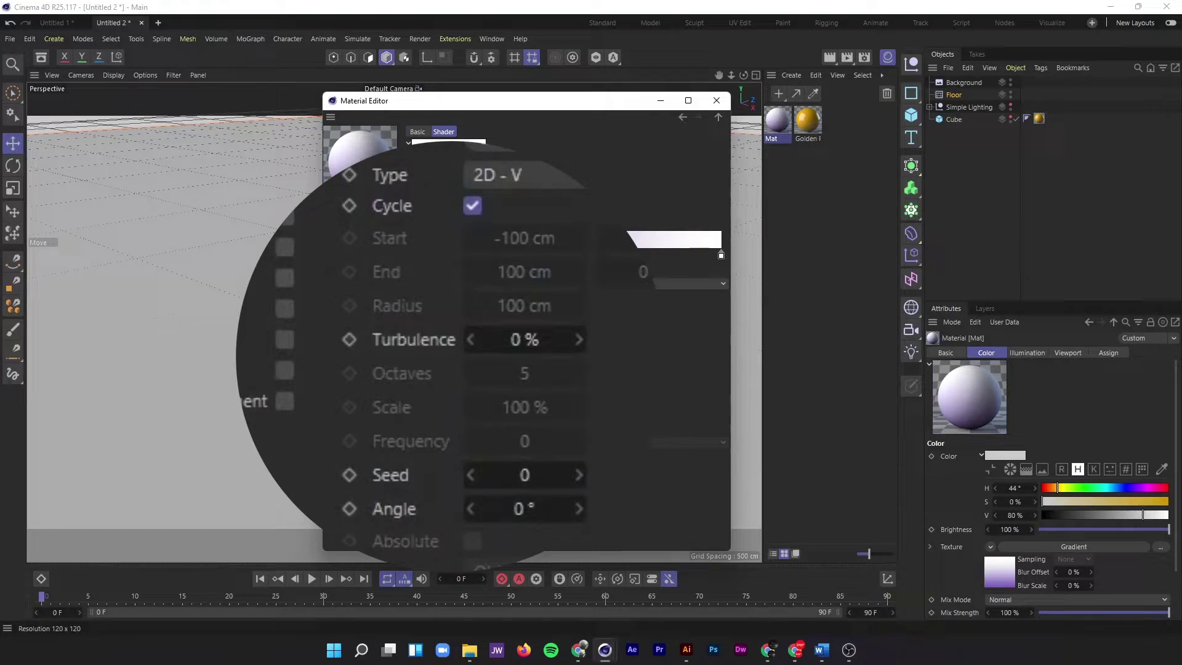
Set the gradient's white knot to dark purple with H 260°, S 50% and V 50%, and close the Material Editor.
{"action": "left_click", "coordinate": [721, 255]}
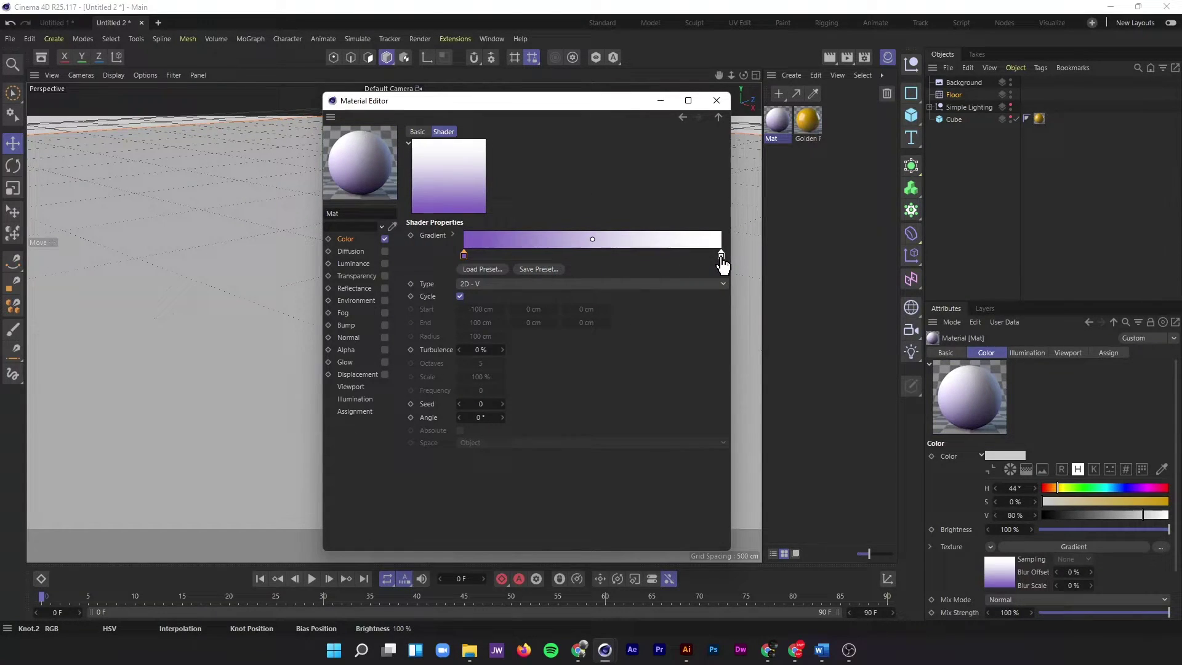
{"action": "double_click", "coordinate": [721, 255]}
{"action": "double_click", "coordinate": [627, 296]}
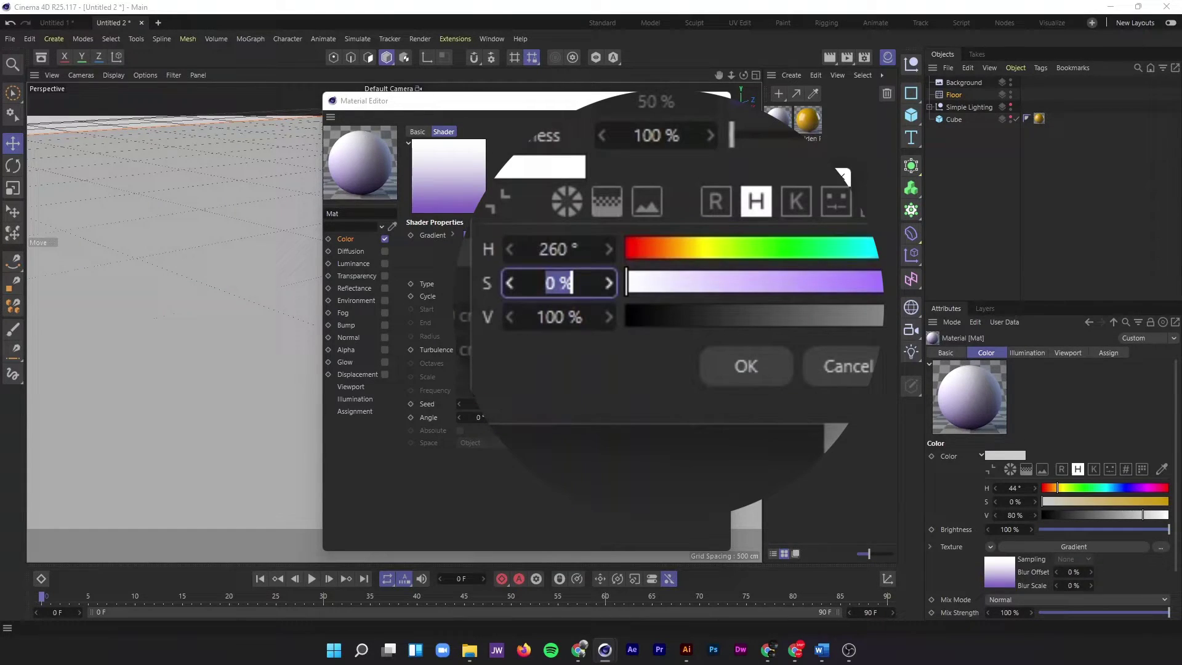
{"action": "type", "text": "50"}
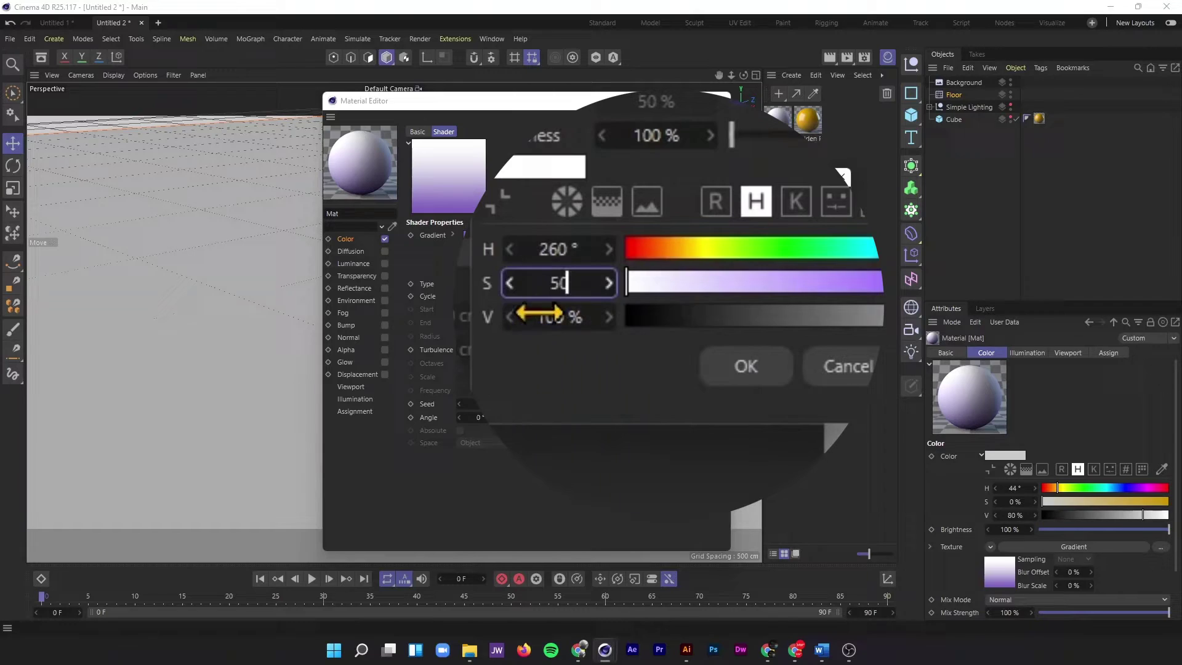
{"action": "double_click", "coordinate": [542, 316]}
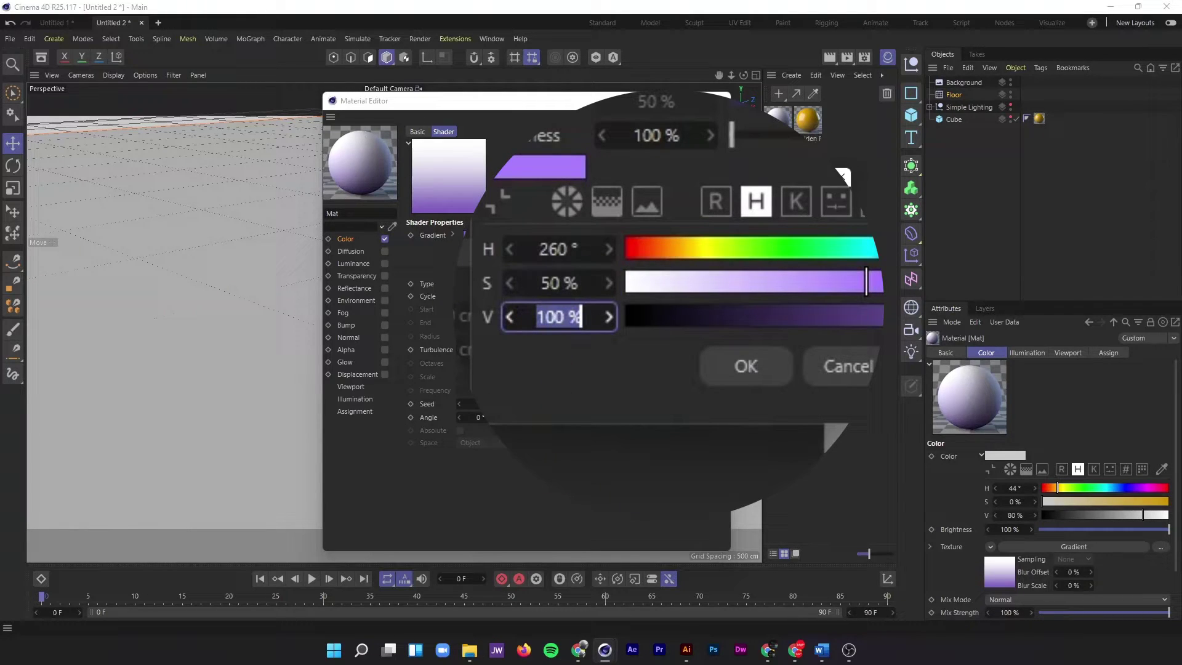
{"action": "type", "text": "50"}
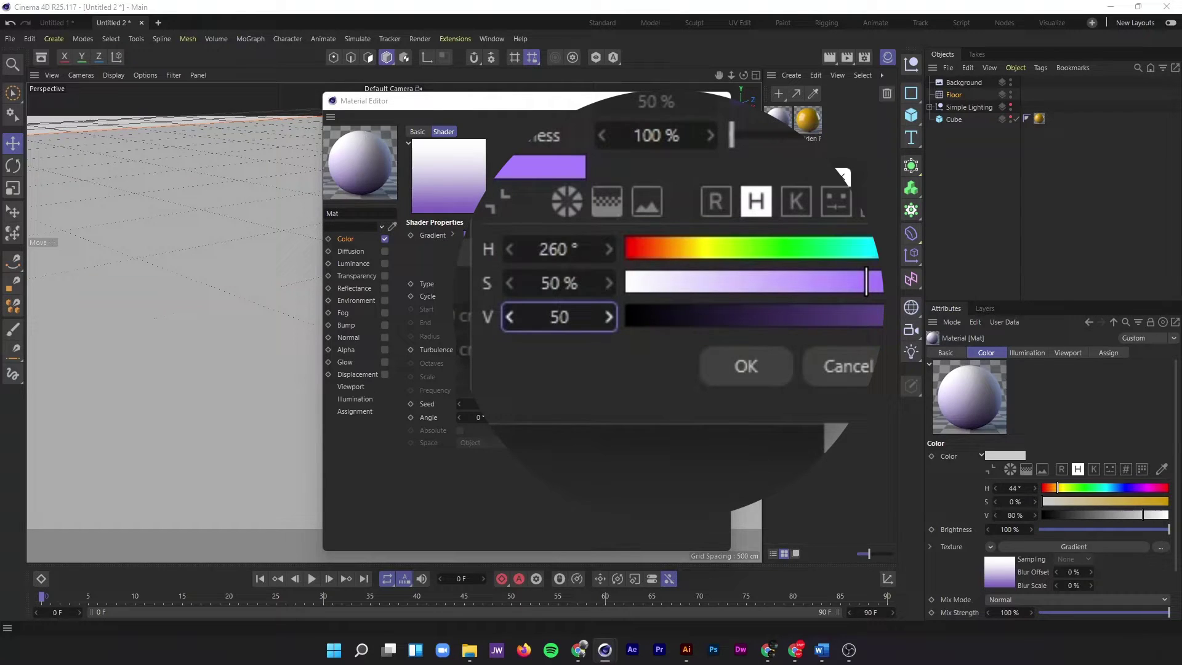
{"action": "key", "text": "Return"}
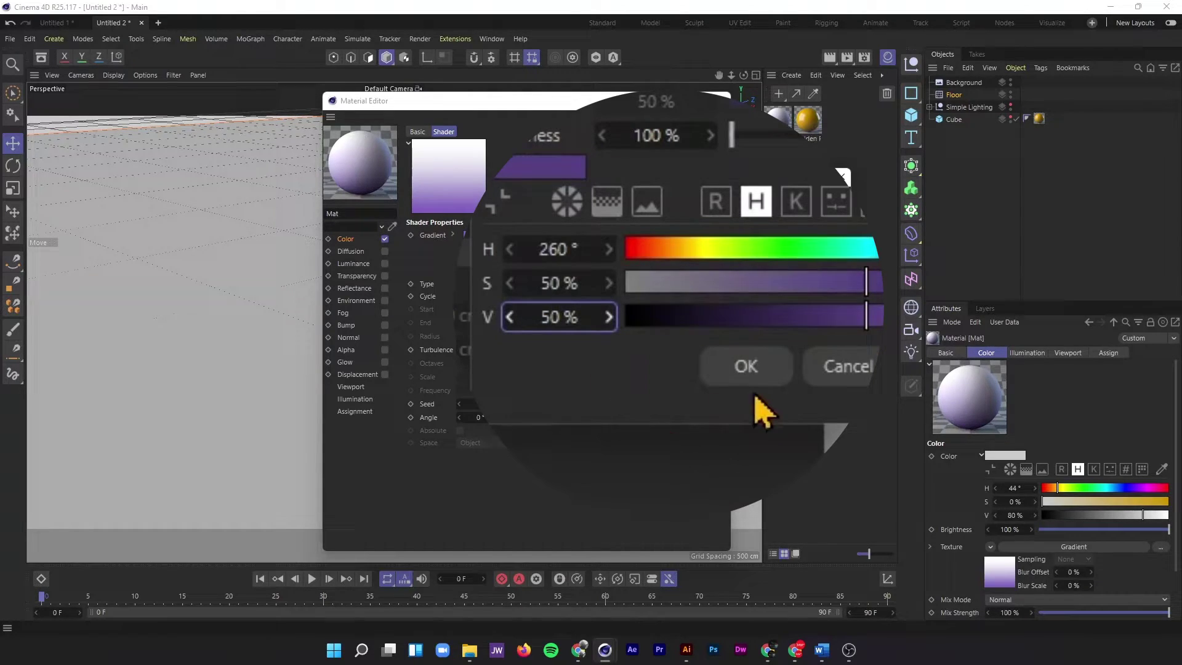
{"action": "left_click", "coordinate": [746, 368]}
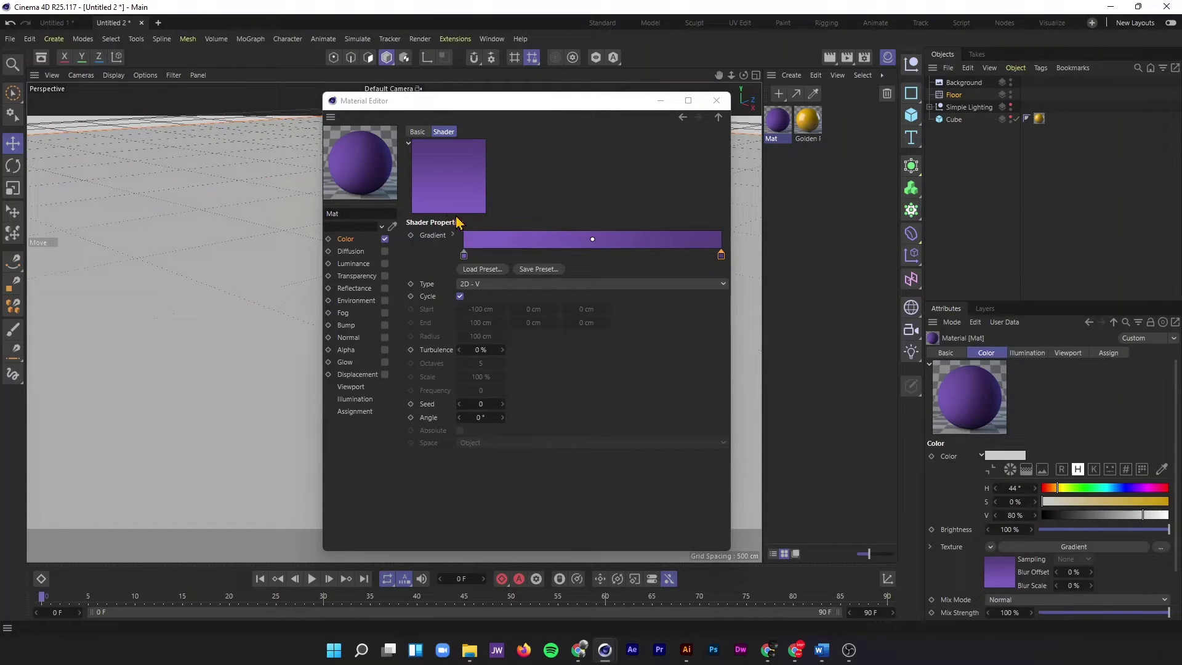
{"action": "left_click", "coordinate": [717, 101]}
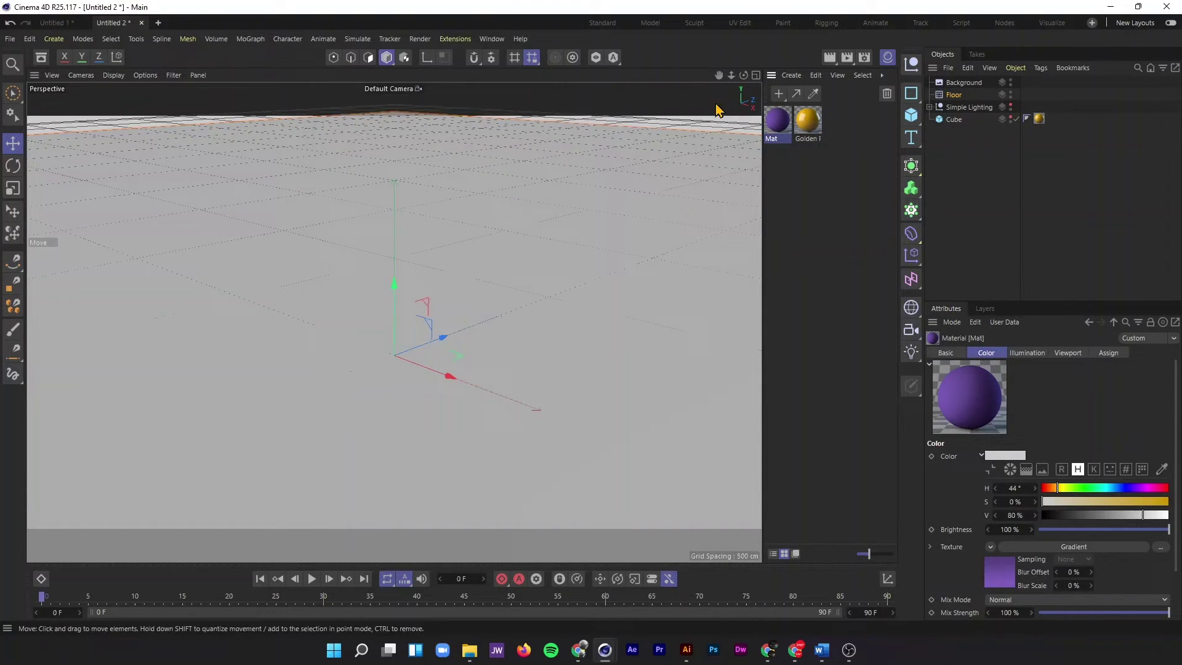
Apply the purple gradient material to the Background and duplicate its material tag onto the Floor.
{"action": "left_click_drag", "start_coordinate": [779, 122], "coordinate": [971, 85]}
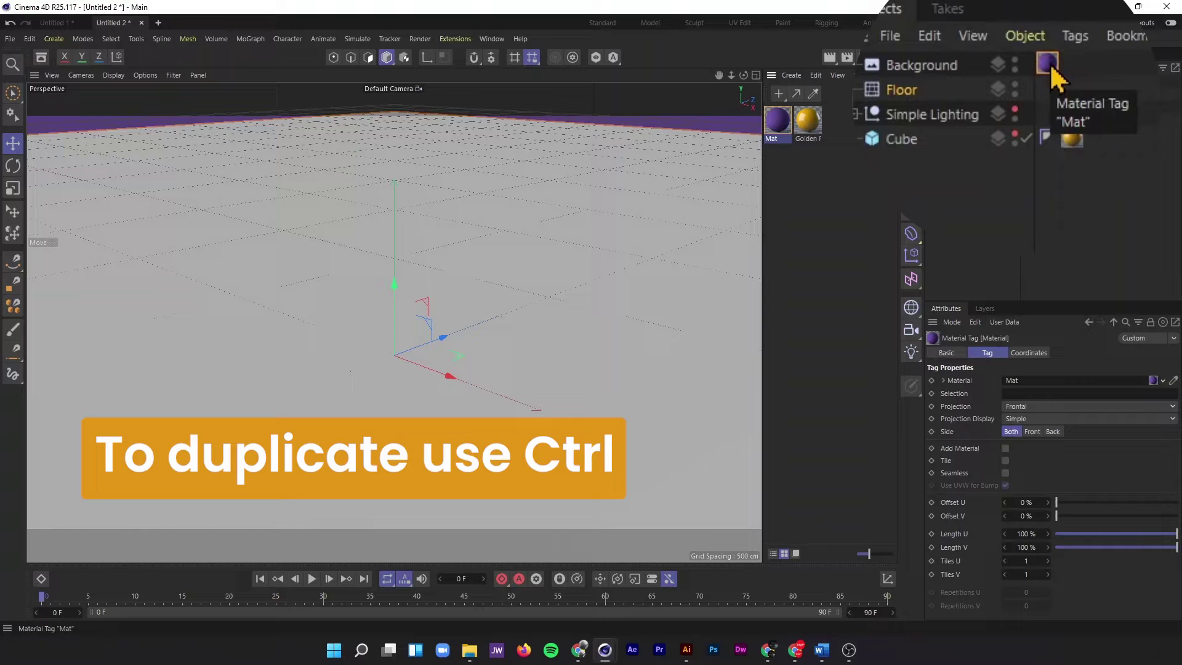
{"action": "left_click_drag", "start_coordinate": [1048, 66], "coordinate": [1047, 87], "text": "ctrl"}
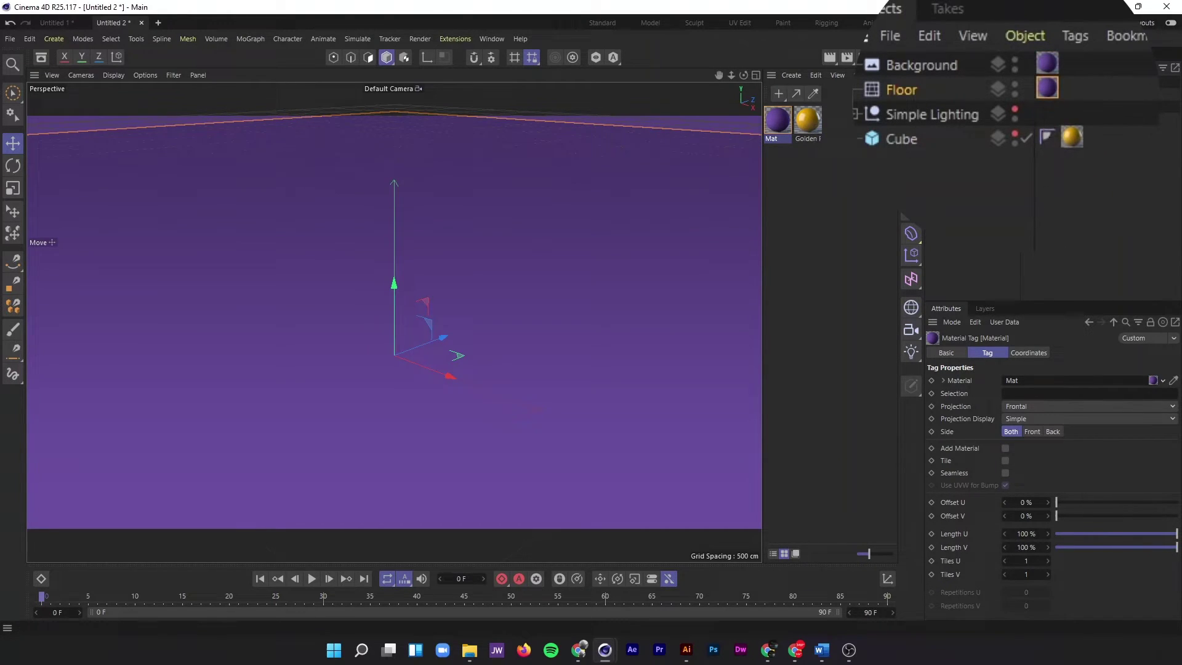
Check the Projection option of the Floor's material tag, keeping Frontal.
{"action": "left_click", "coordinate": [1026, 94]}
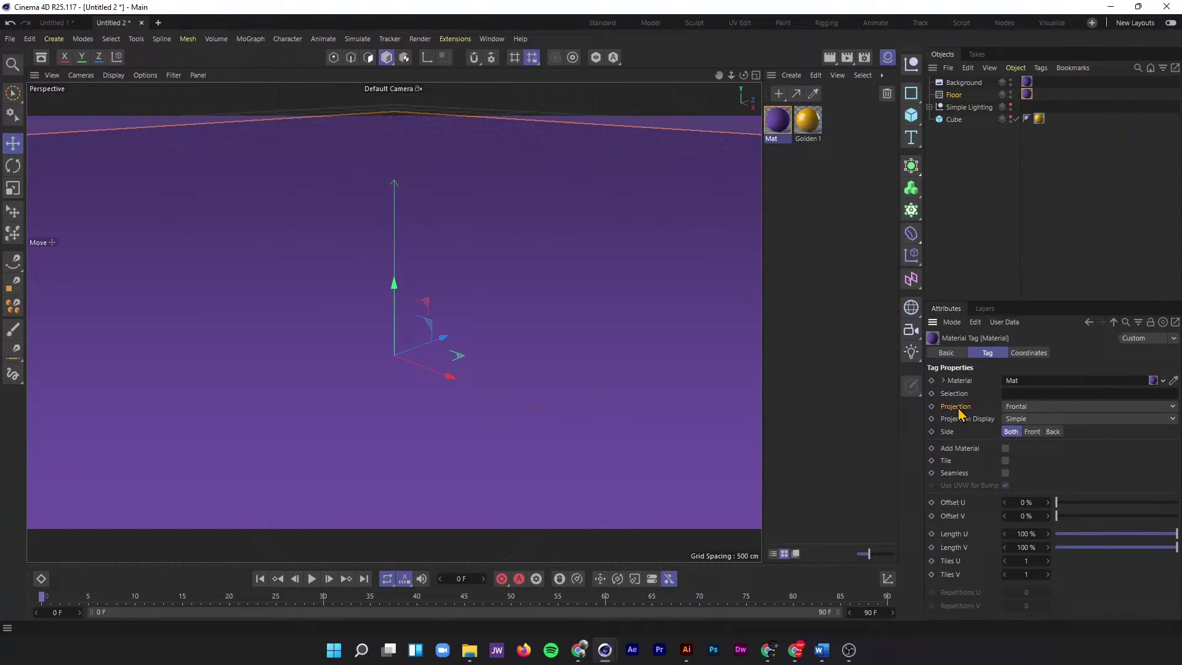
{"action": "left_click", "coordinate": [1054, 368]}
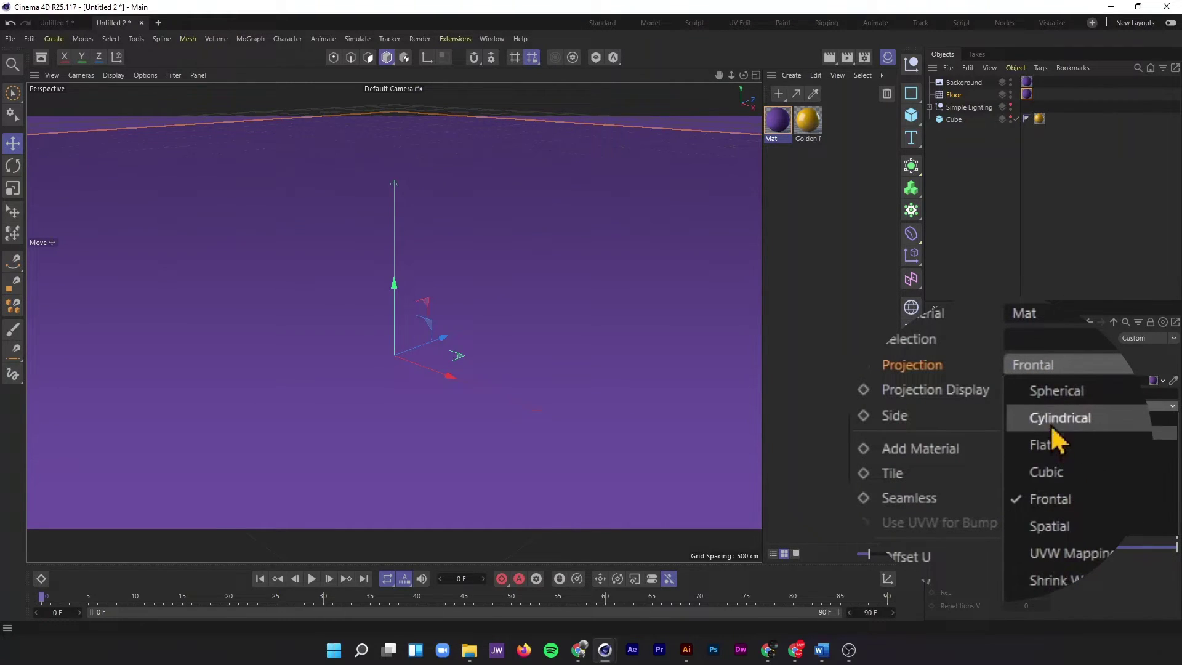
{"action": "left_click", "coordinate": [1024, 408]}
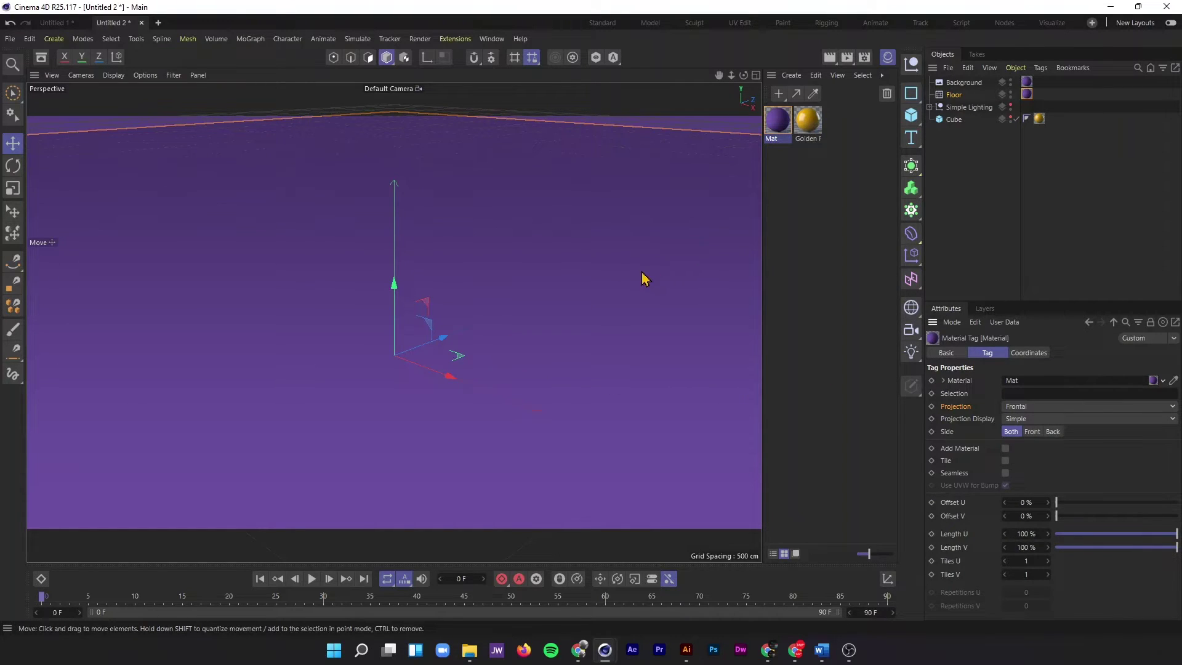
Render the scene to the Picture Viewer to examine how floor and background blend, then close the viewer.
{"action": "left_click", "coordinate": [848, 59]}
{"action": "mouse_move", "coordinate": [852, 15]}
{"action": "left_mouse_down"}
{"action": "mouse_move", "coordinate": [858, 43]}
{"action": "mouse_move", "coordinate": [857, 24]}
{"action": "left_mouse_up"}
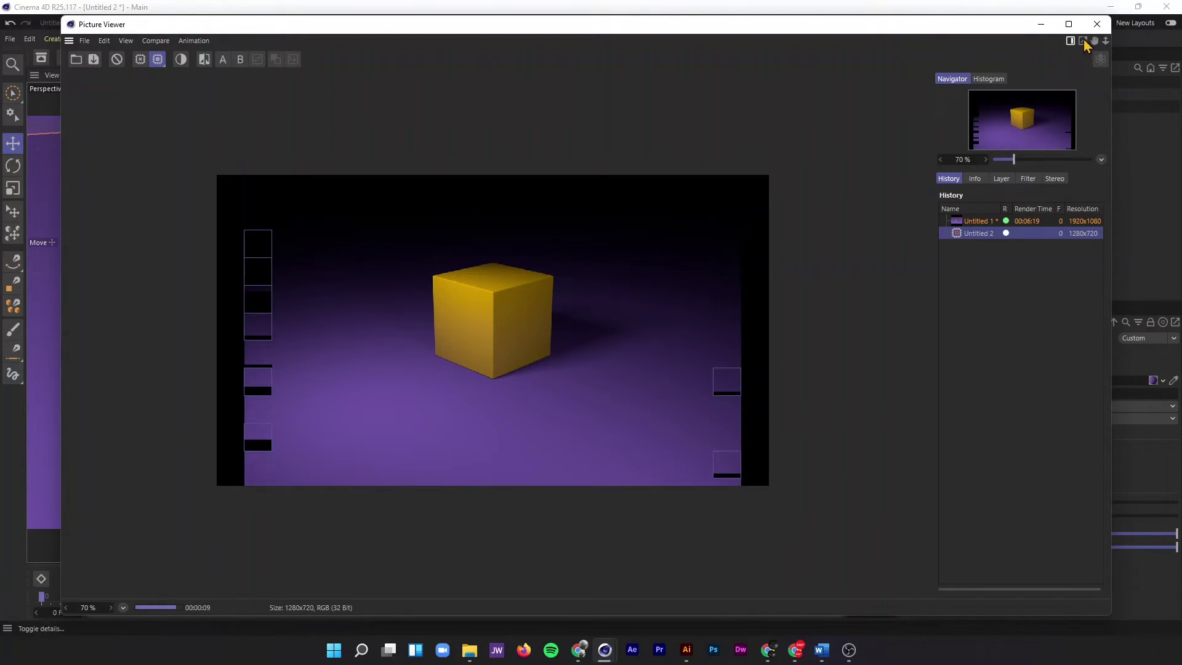
{"action": "left_click", "coordinate": [1097, 24]}
Add a Compositing render tag to the Floor, with Self Shadowing disabled and Compositing Background enabled.
{"action": "left_click", "coordinate": [957, 97]}
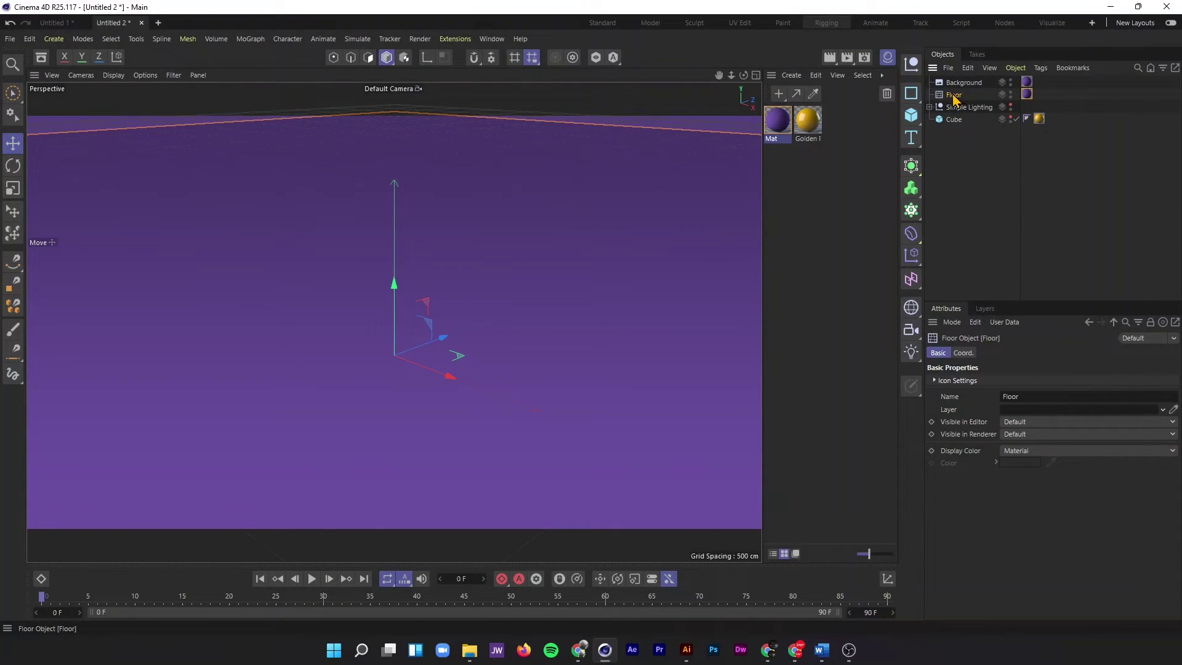
{"action": "right_click", "coordinate": [954, 97]}
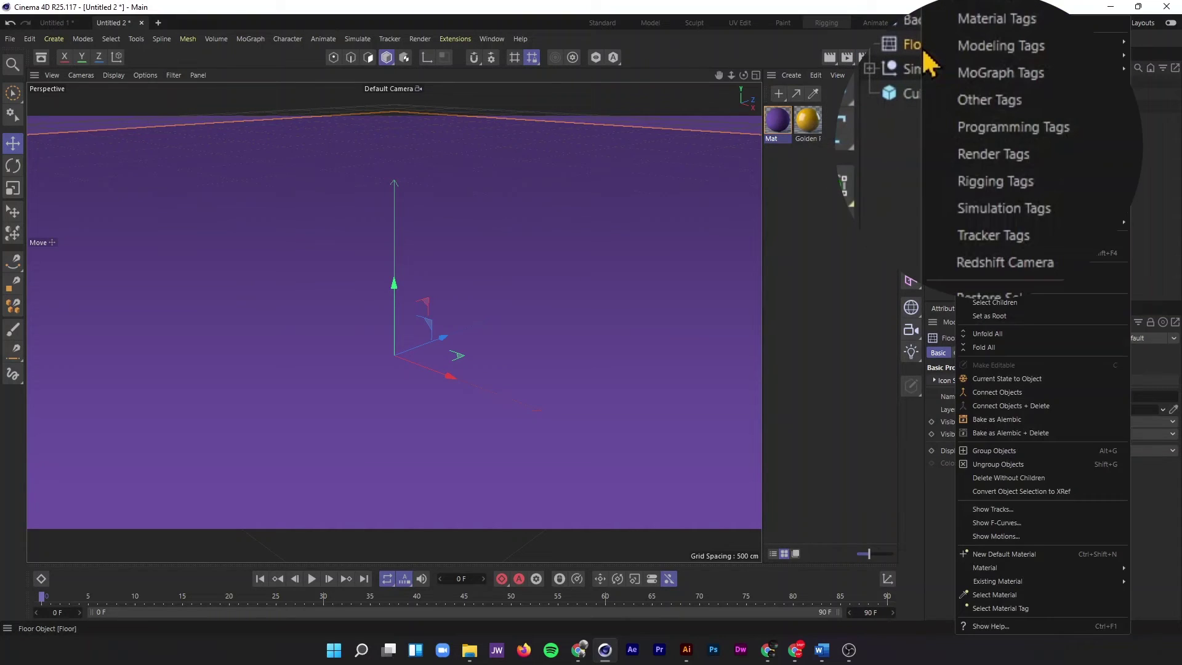
{"action": "mouse_move", "coordinate": [1034, 173]}
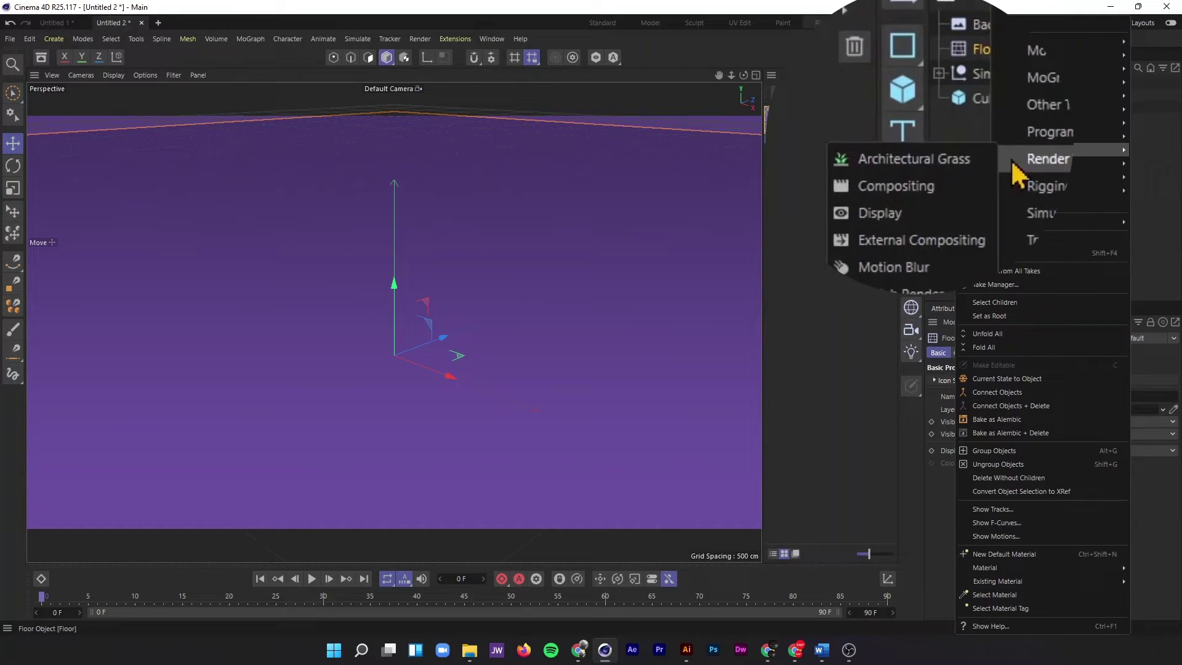
{"action": "left_click", "coordinate": [934, 143]}
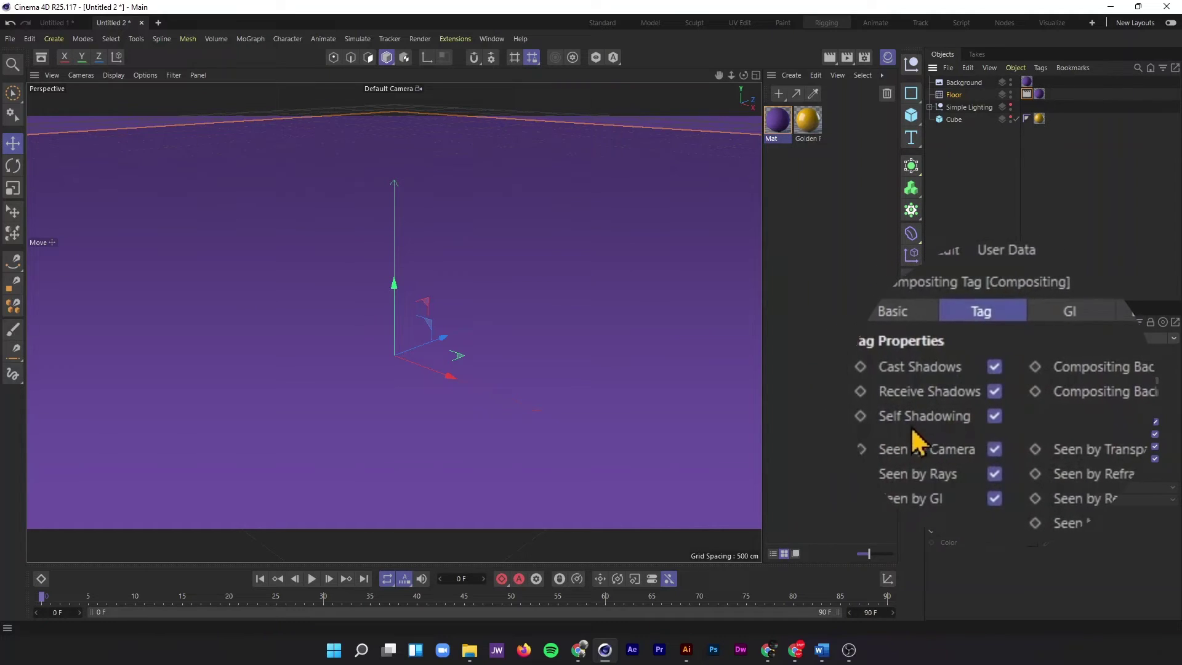
{"action": "left_click", "coordinate": [959, 415]}
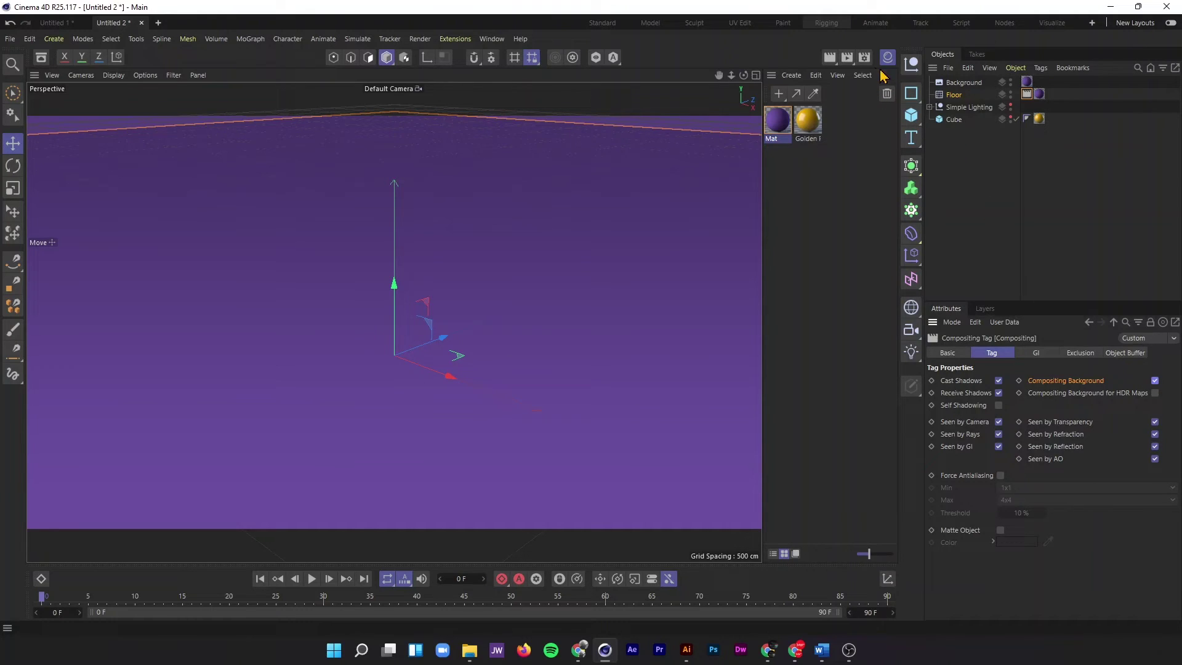
Make the Cube and the Simple Lighting group visible again in the scene.
{"action": "left_click", "coordinate": [1010, 118]}
{"action": "left_click", "coordinate": [956, 121]}
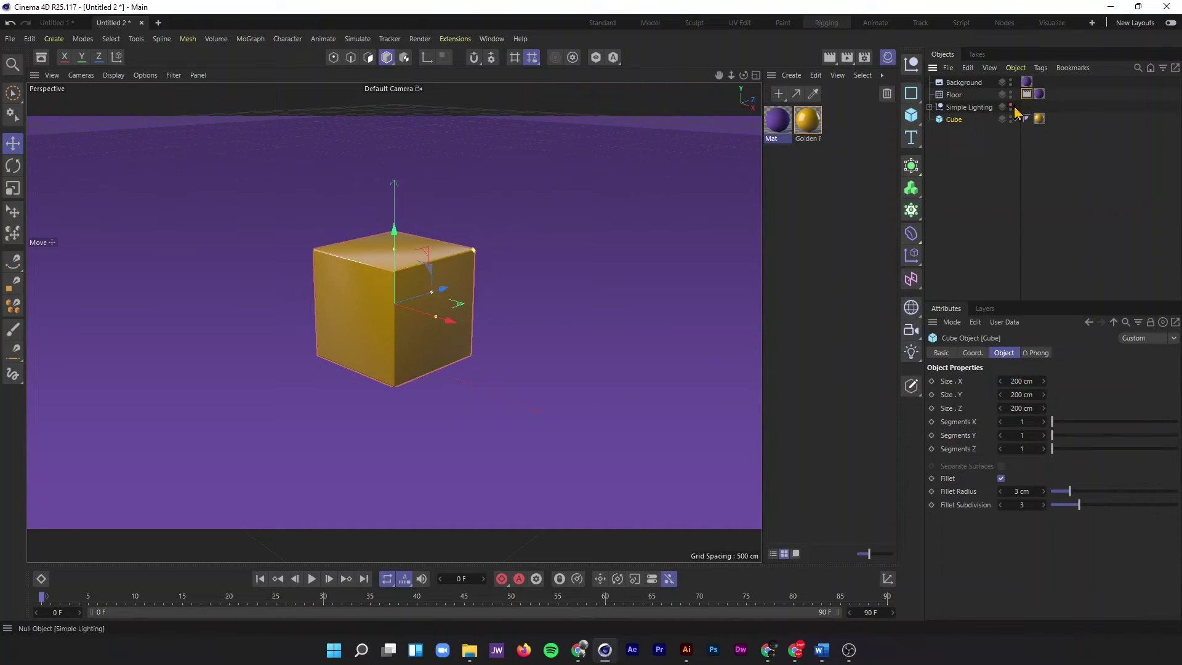
{"action": "left_click", "coordinate": [1010, 107]}
{"action": "left_click", "coordinate": [976, 108]}
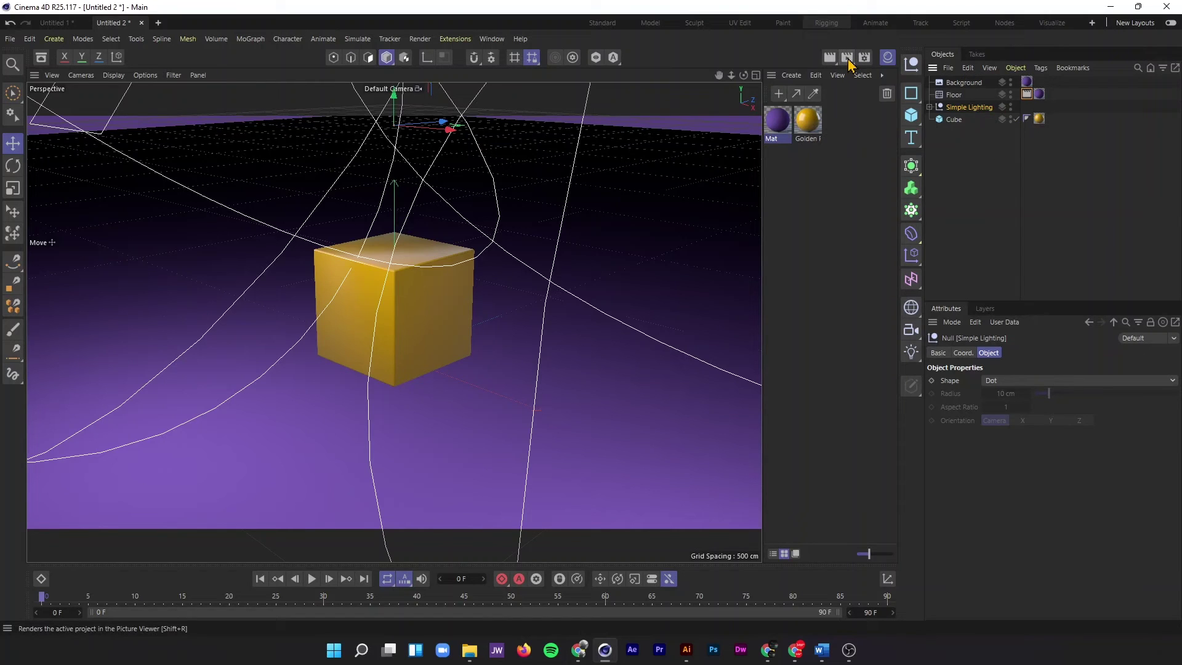
Render the scene to the Picture Viewer and enlarge the image to 100% to examine the blend behind the cube.
{"action": "left_click", "coordinate": [848, 63]}
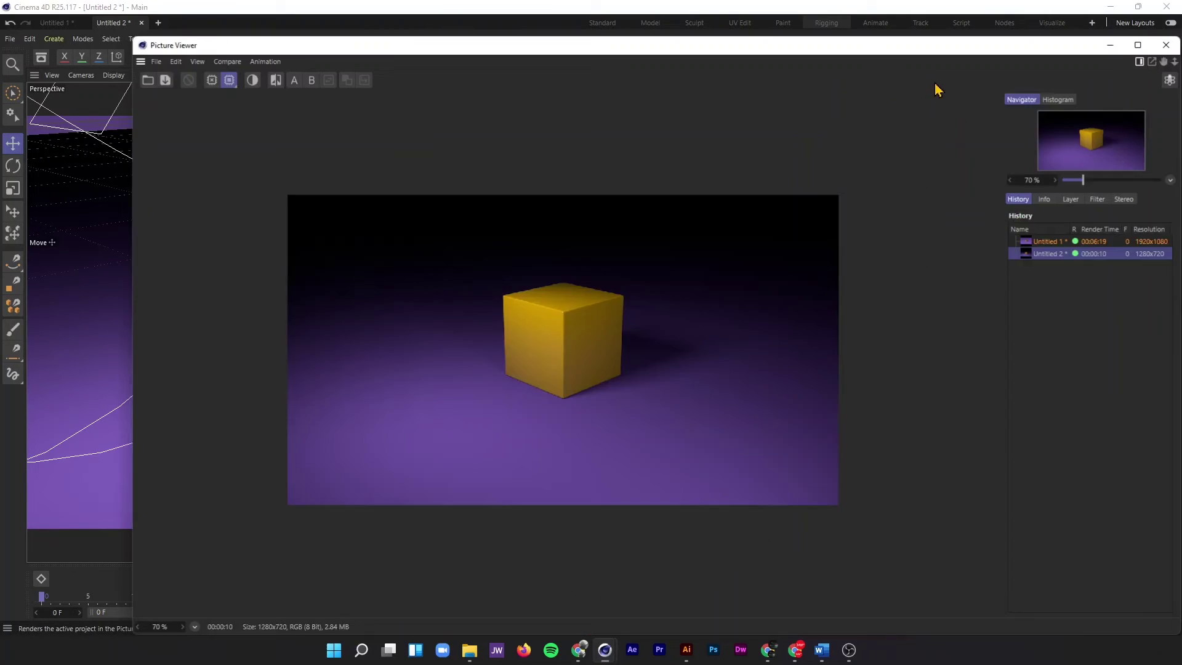
{"action": "left_click_drag", "start_coordinate": [1003, 48], "coordinate": [932, 34]}
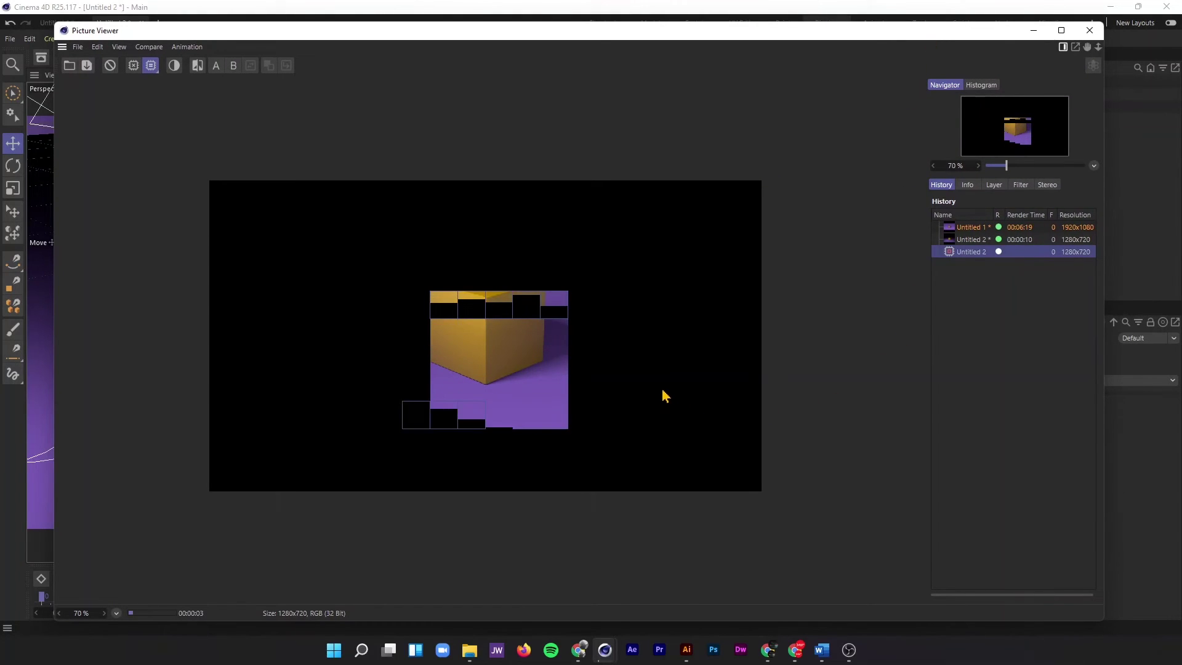
{"action": "scroll", "coordinate": [667, 400], "scroll_direction": "up", "scroll_amount": 2}
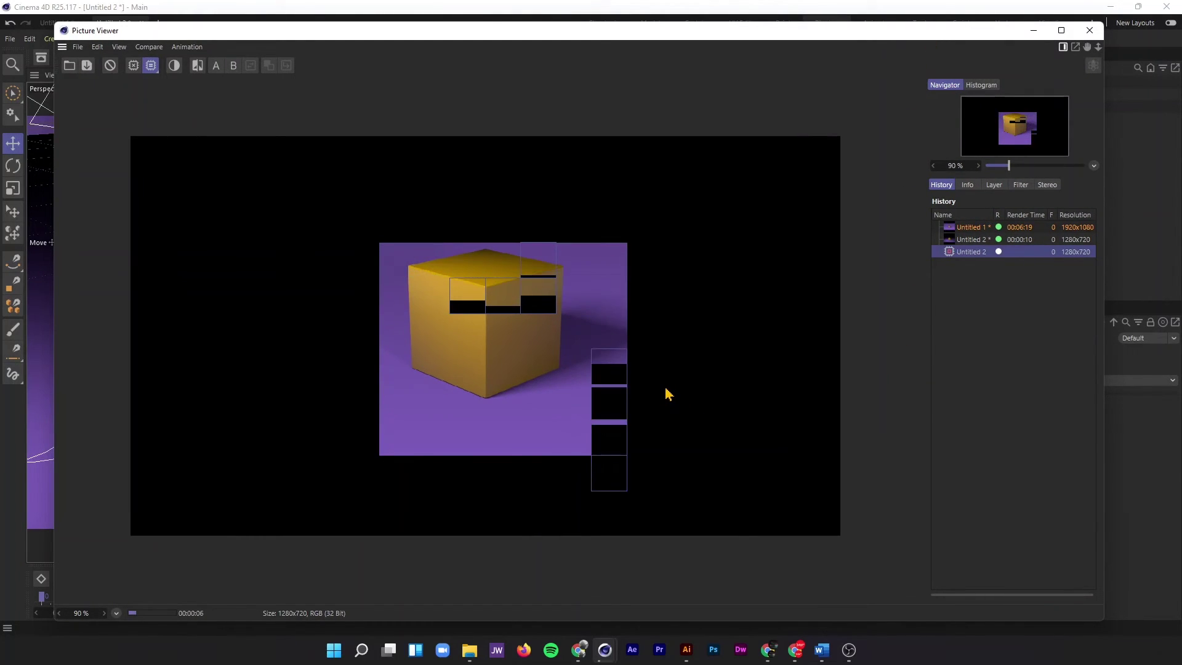
{"action": "scroll", "coordinate": [665, 390], "scroll_direction": "up", "scroll_amount": 1}
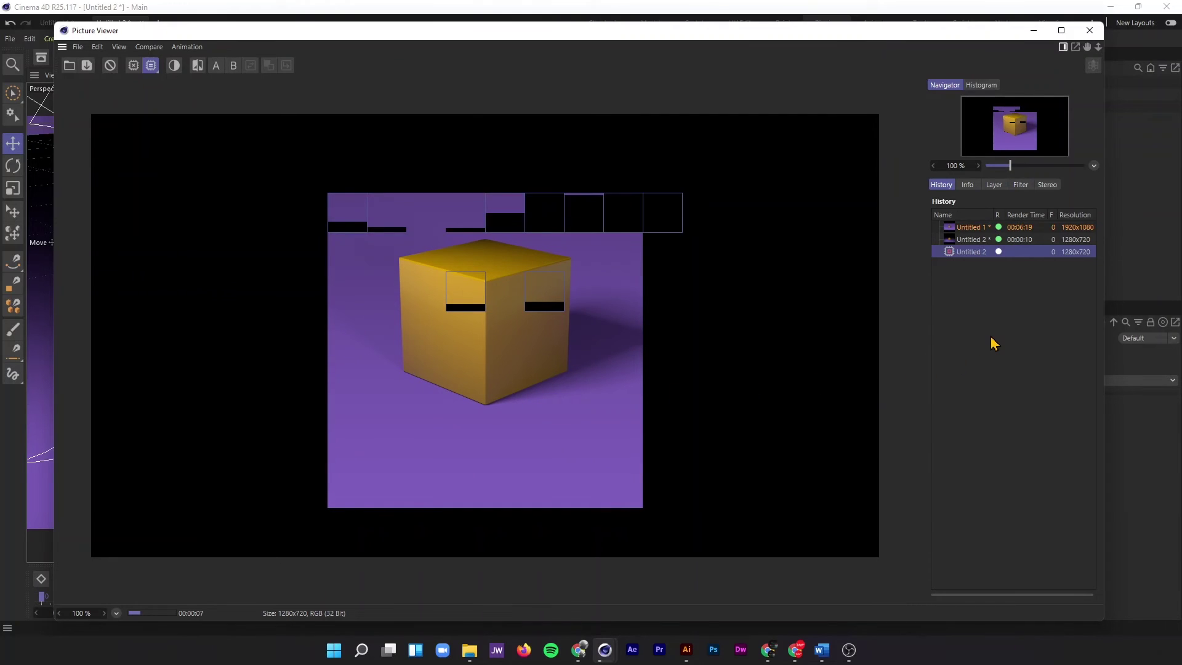